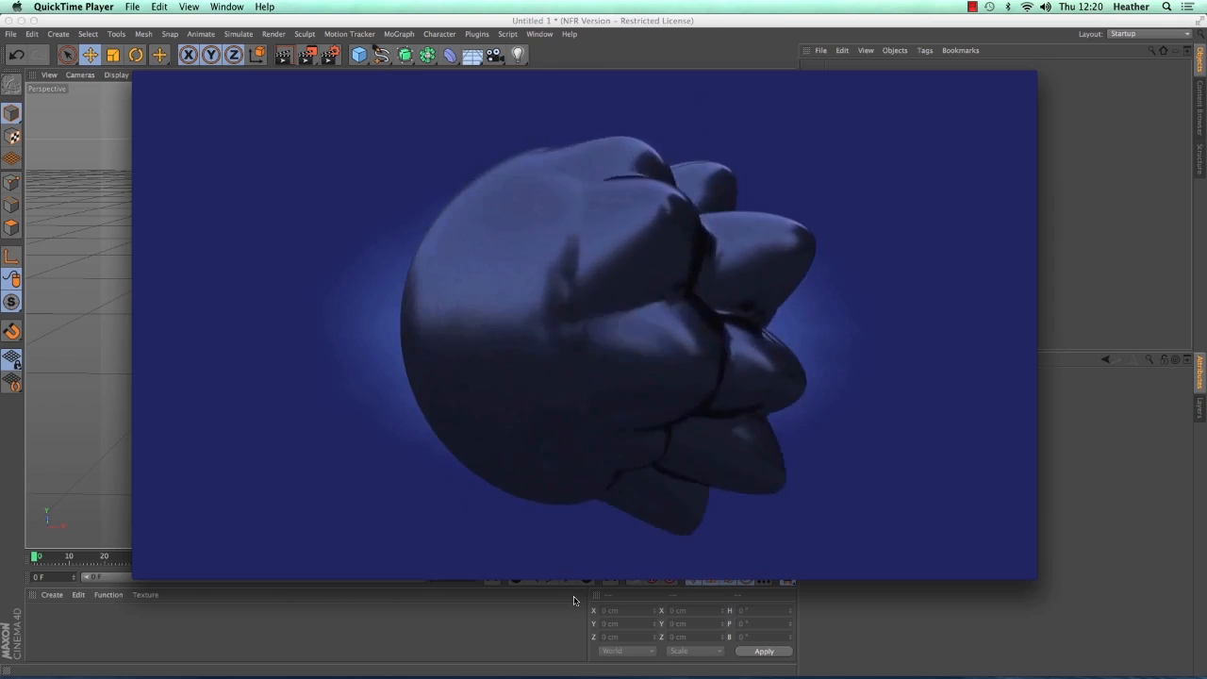
# - Minimise the sphere deformation example video to return to the empty Cinema 4D scene
pyautogui.moveTo(383, 198)
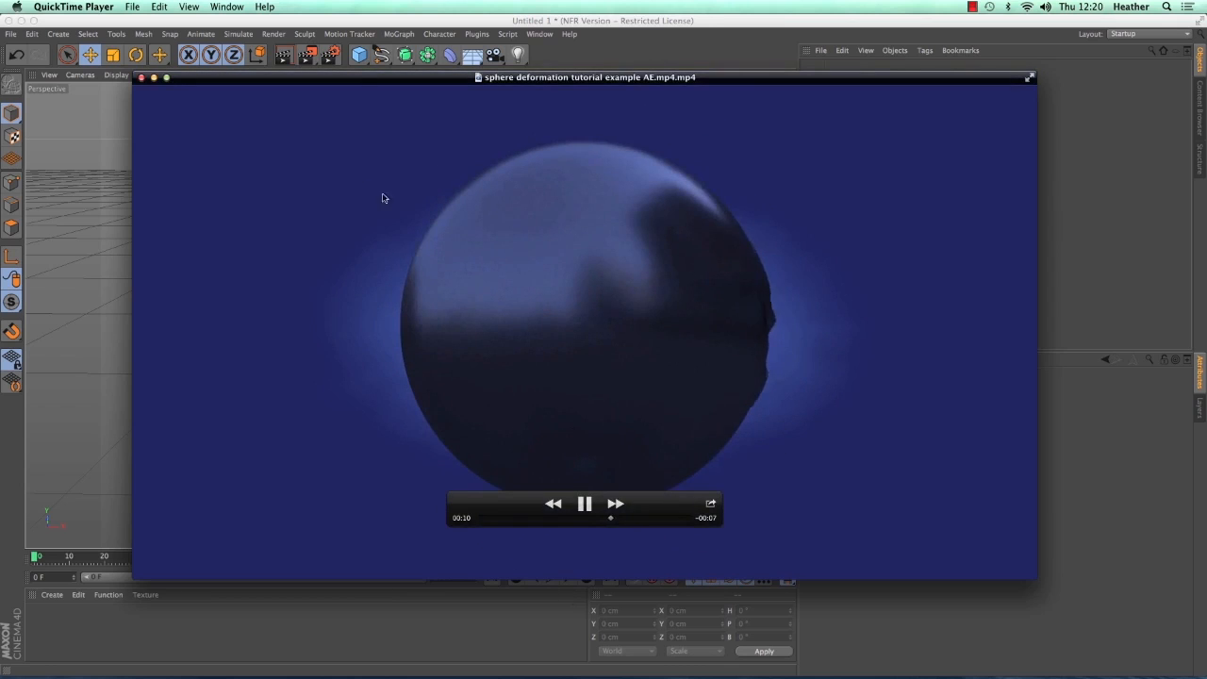
pyautogui.click(153, 78)
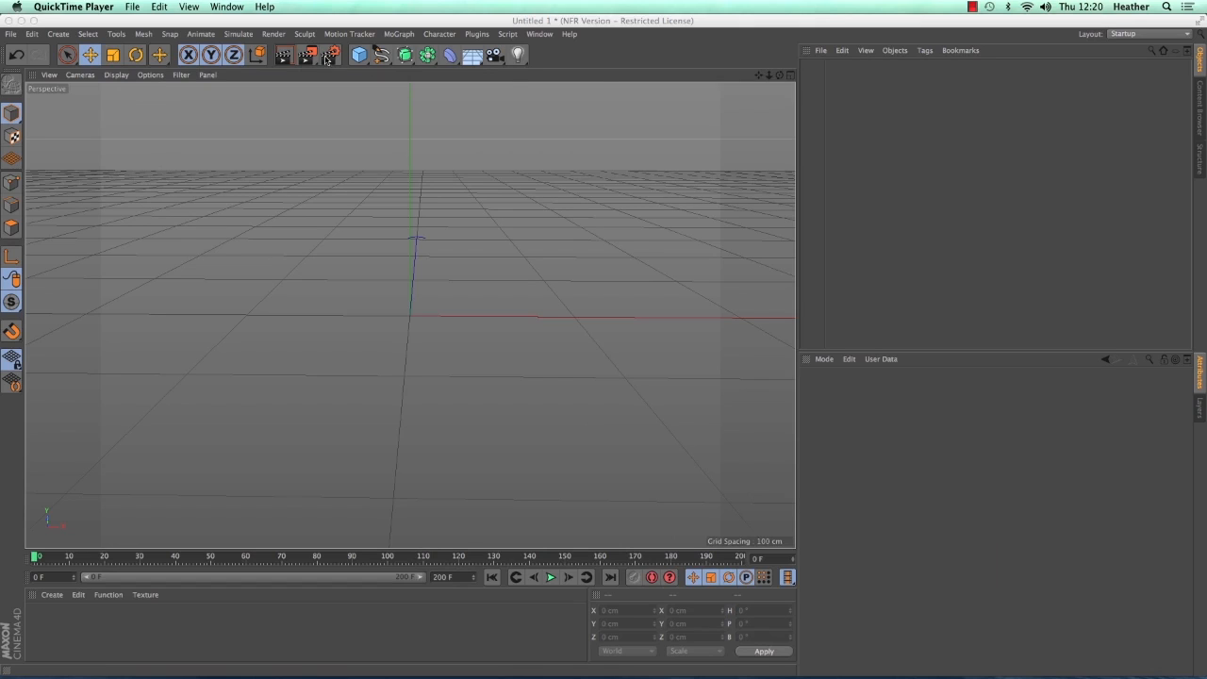
# - Add a sphere primitive and set the perspective view's display to Gouraud Shading (Lines)
pyautogui.click(357, 55)
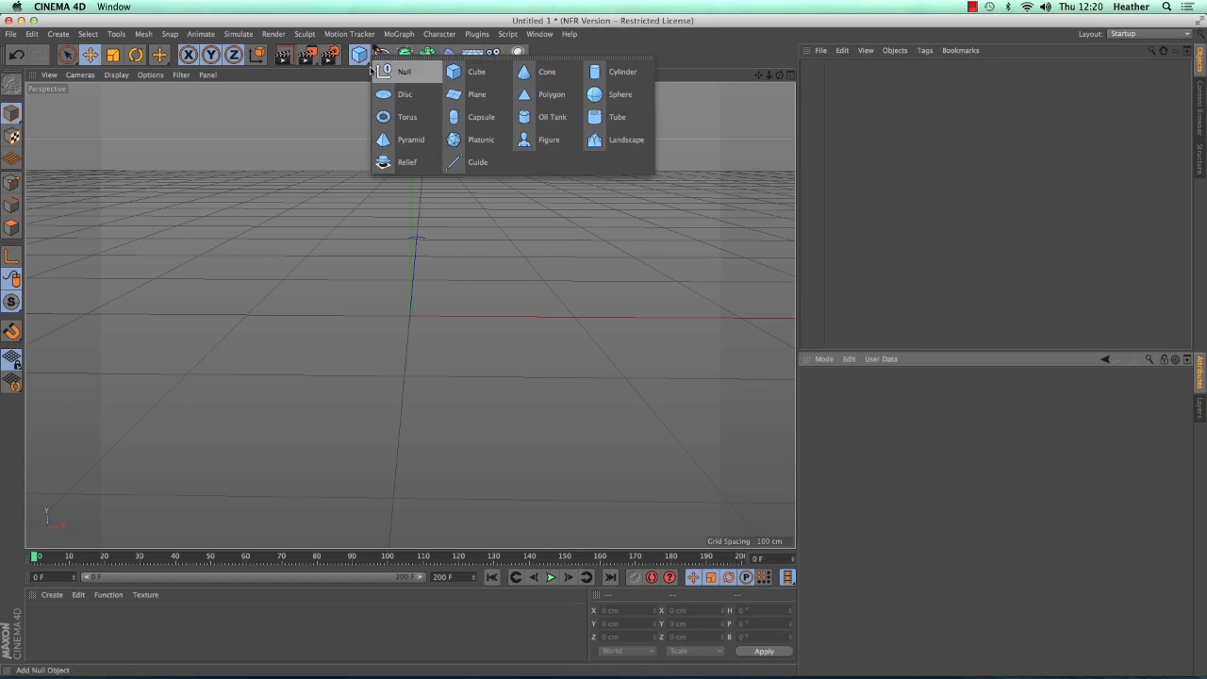
pyautogui.click(618, 95)
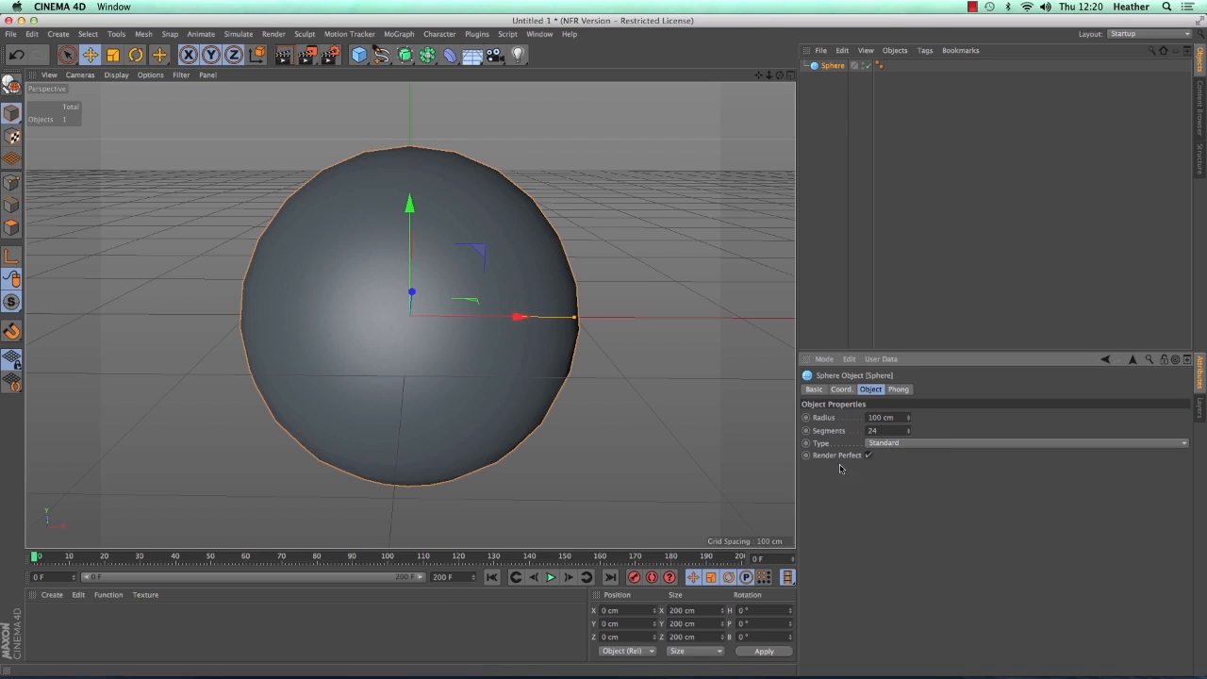
pyautogui.click(114, 76)
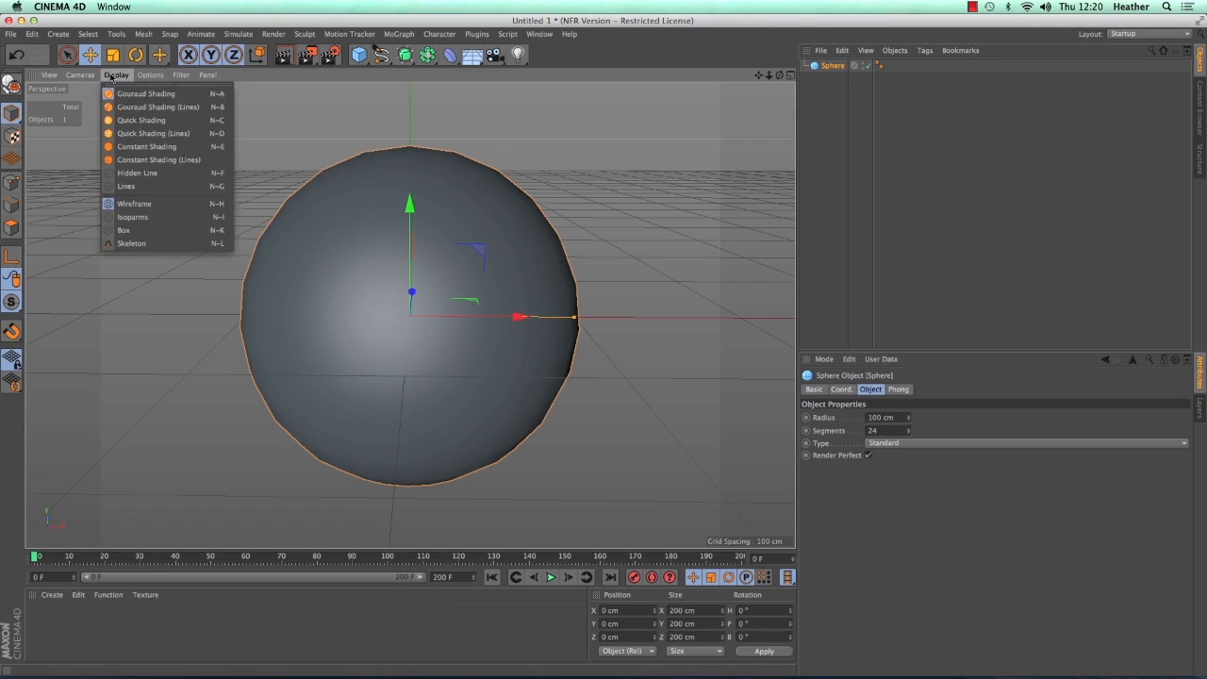
pyautogui.click(144, 109)
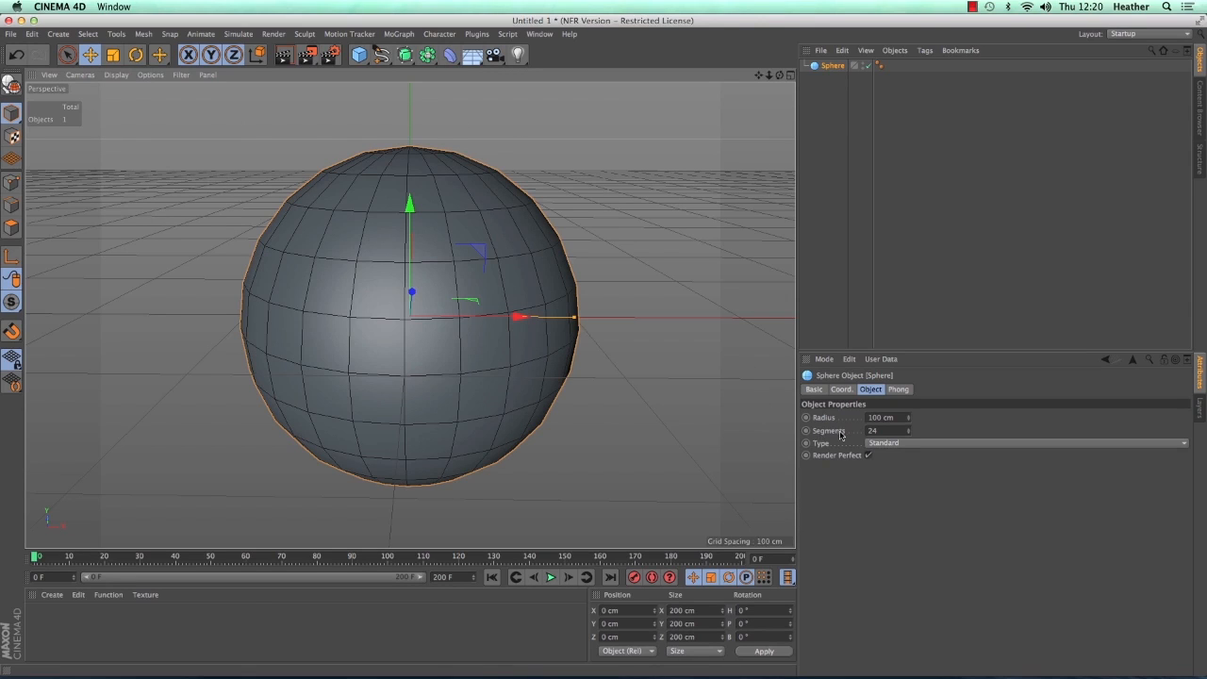
# - Bring back the sphere deformation example video, examine the frame at about 00:05, and minimise it again
pyautogui.doubleClick(878, 430)
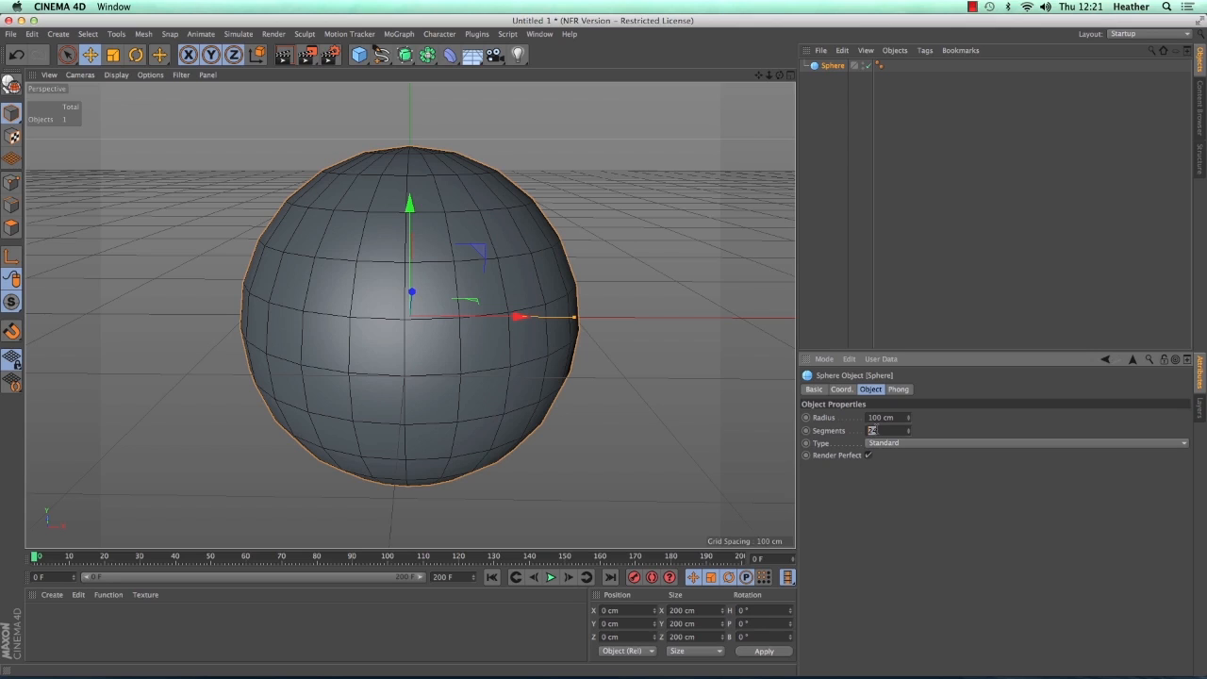
pyautogui.moveTo(802, 675)
pyautogui.click(968, 656)
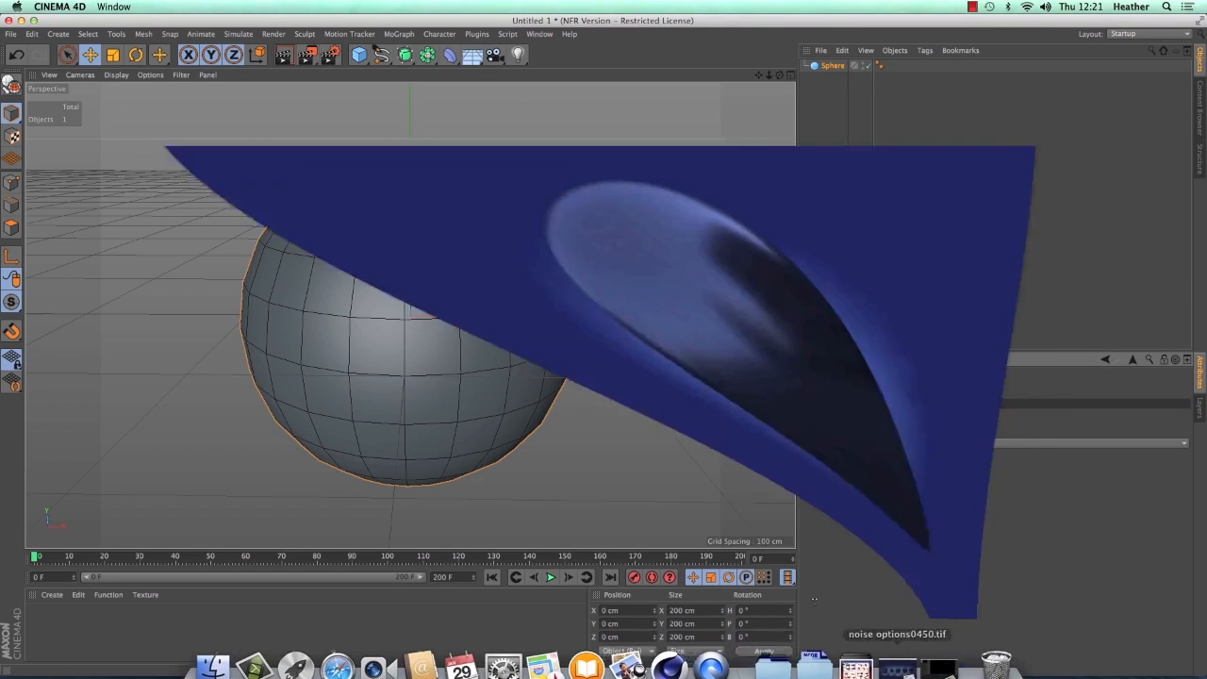
pyautogui.moveTo(587, 520); pyautogui.dragTo(540, 519)
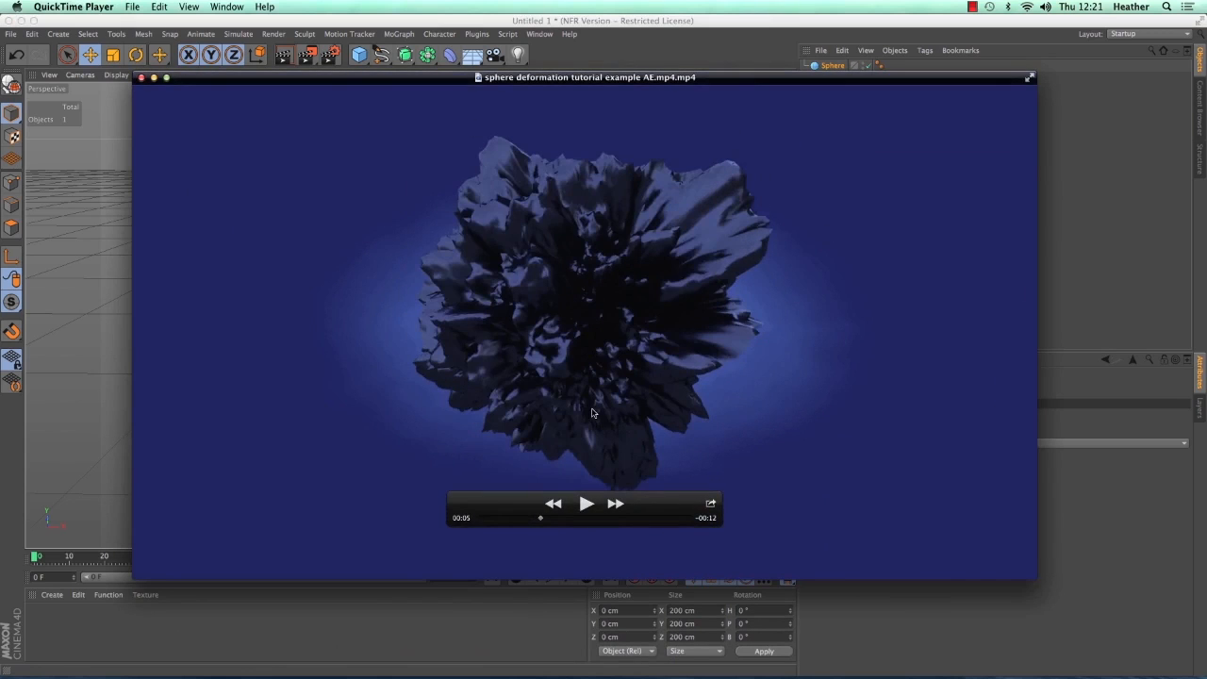
pyautogui.press('super+m')
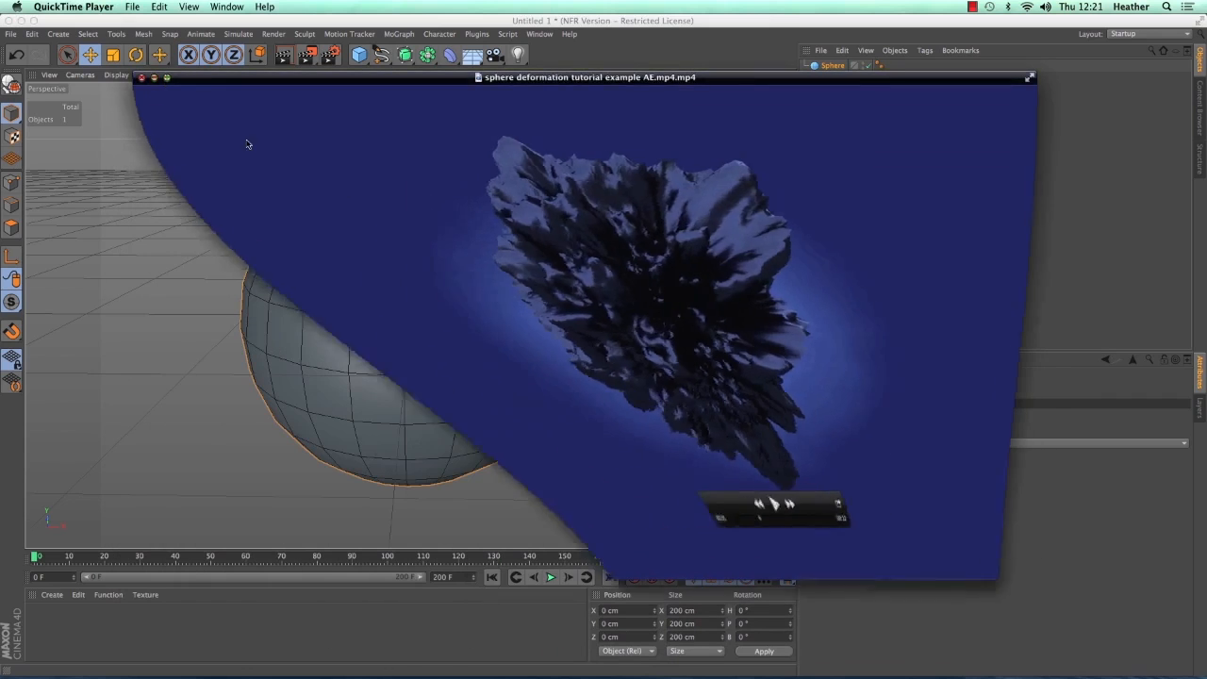
# - Set the sphere's number of segments to 200
pyautogui.click(885, 431)
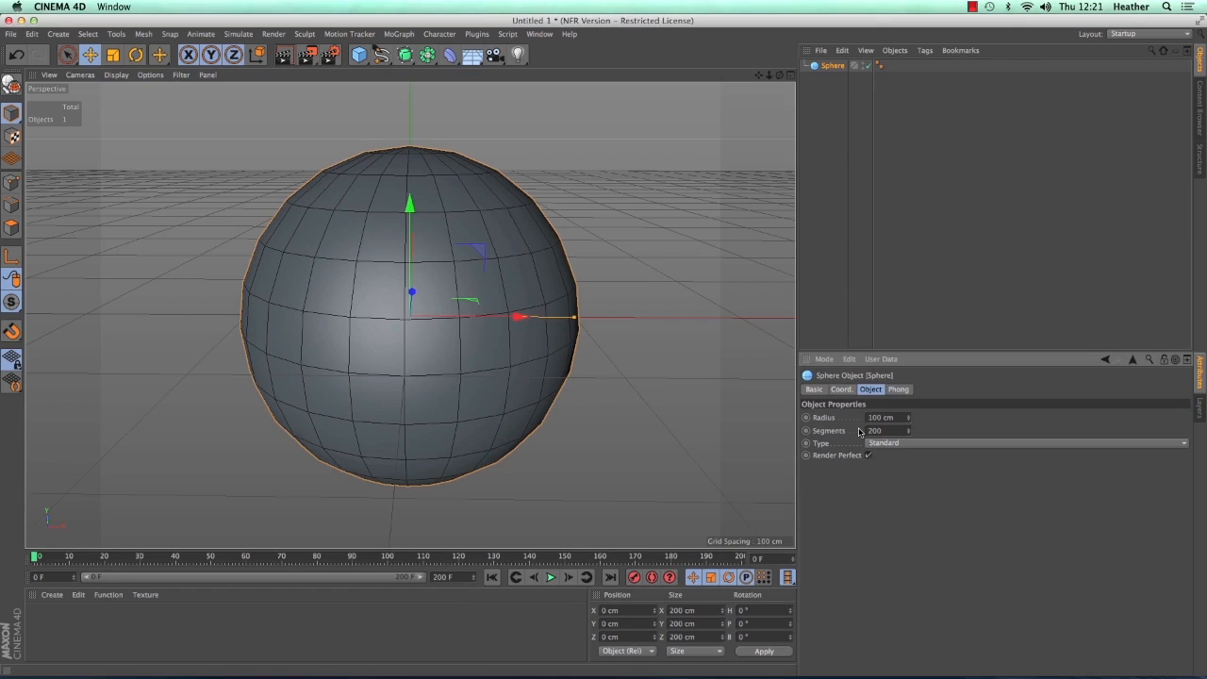
pyautogui.write('200')
pyautogui.press('Return')
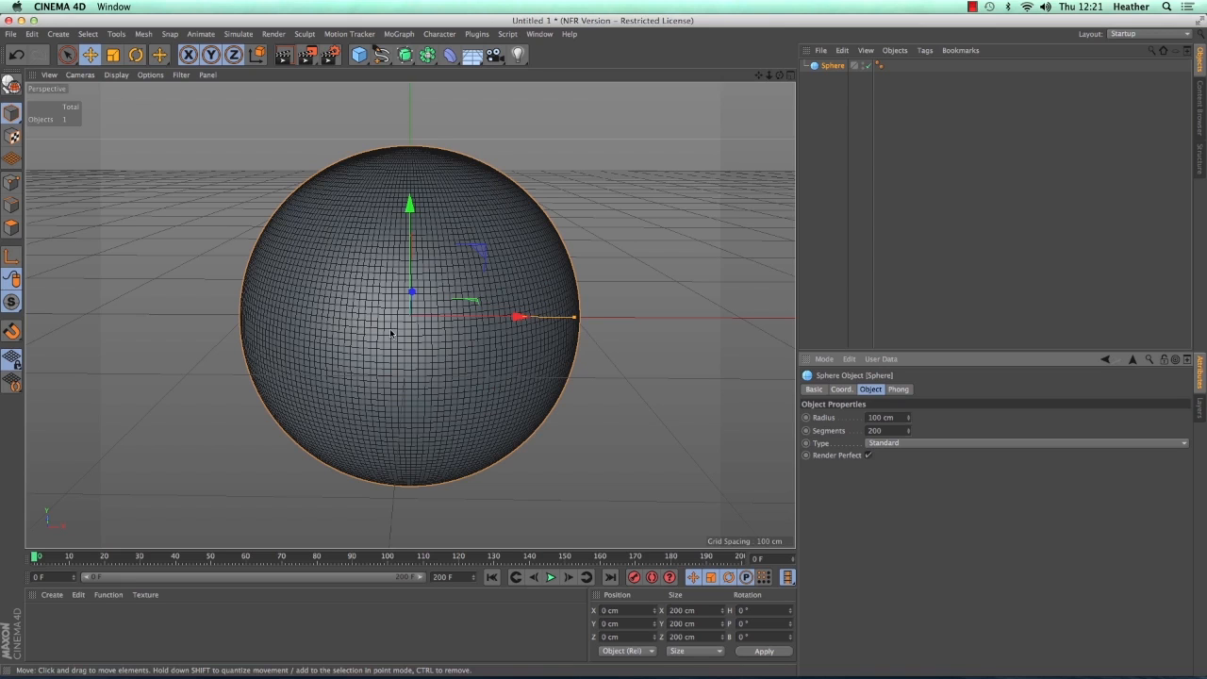
# - Inspect the sphere's pole from above and change the sphere's type to Icosahedron
pyautogui.moveTo(779, 74); pyautogui.dragTo(779, 175)
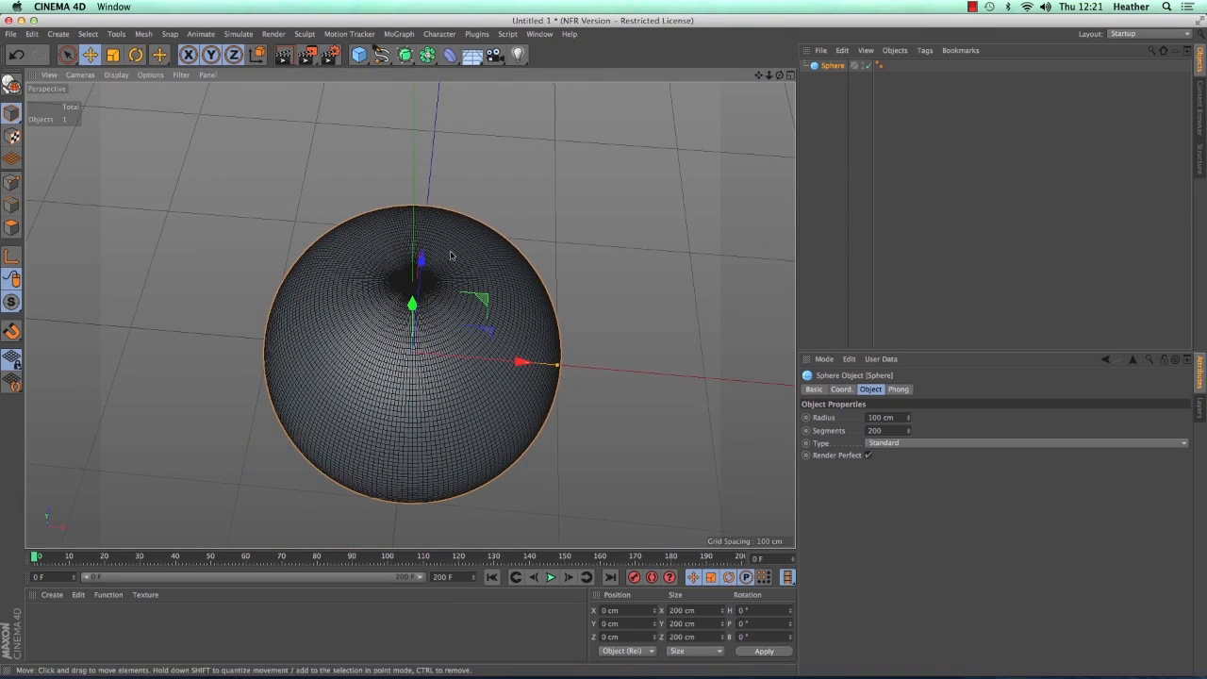
pyautogui.moveTo(779, 74); pyautogui.dragTo(779, 33)
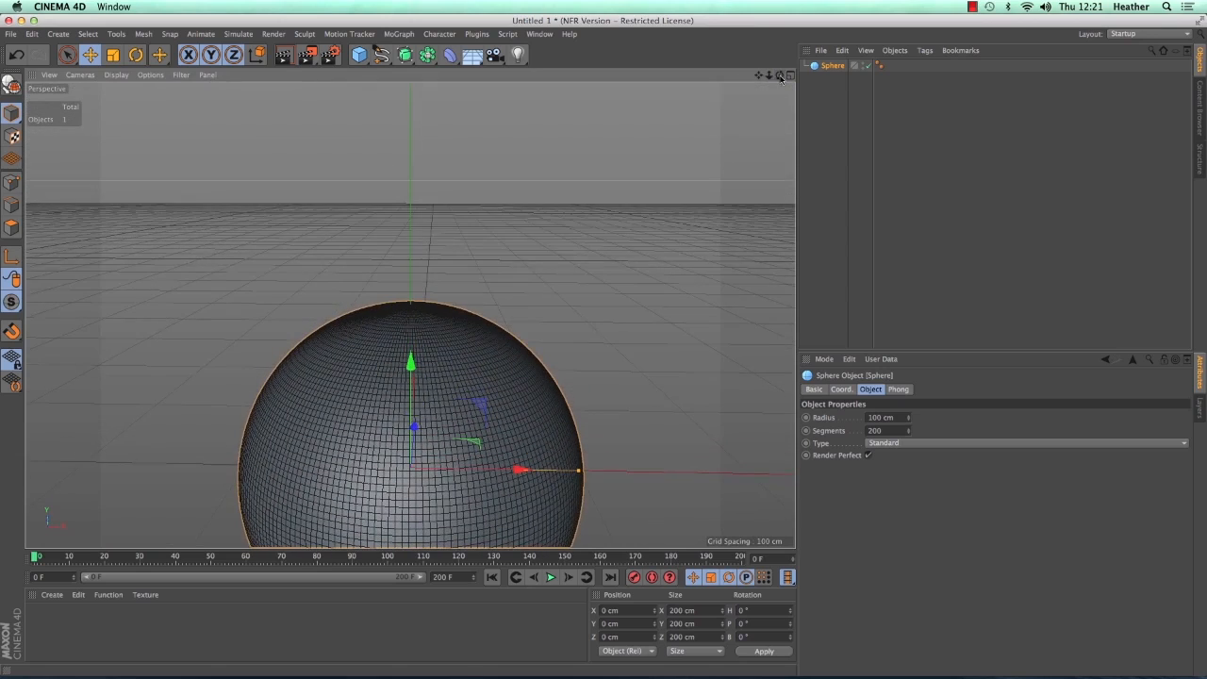
pyautogui.moveTo(759, 76); pyautogui.dragTo(760, 15)
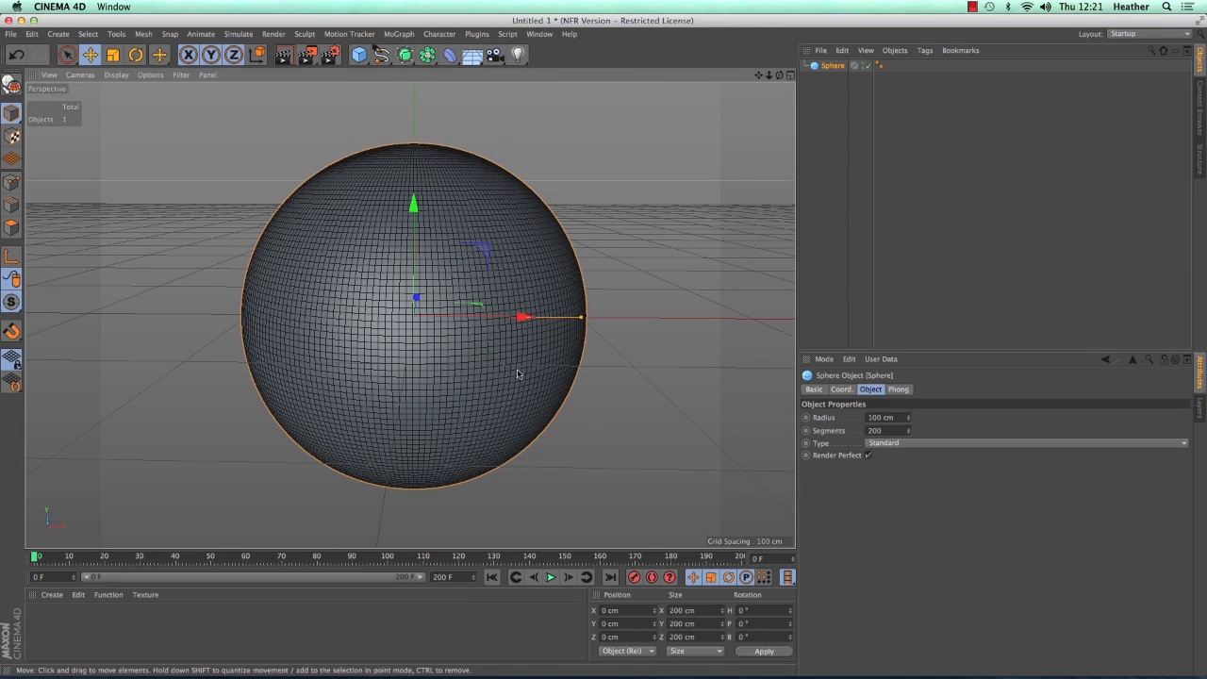
pyautogui.click(1006, 443)
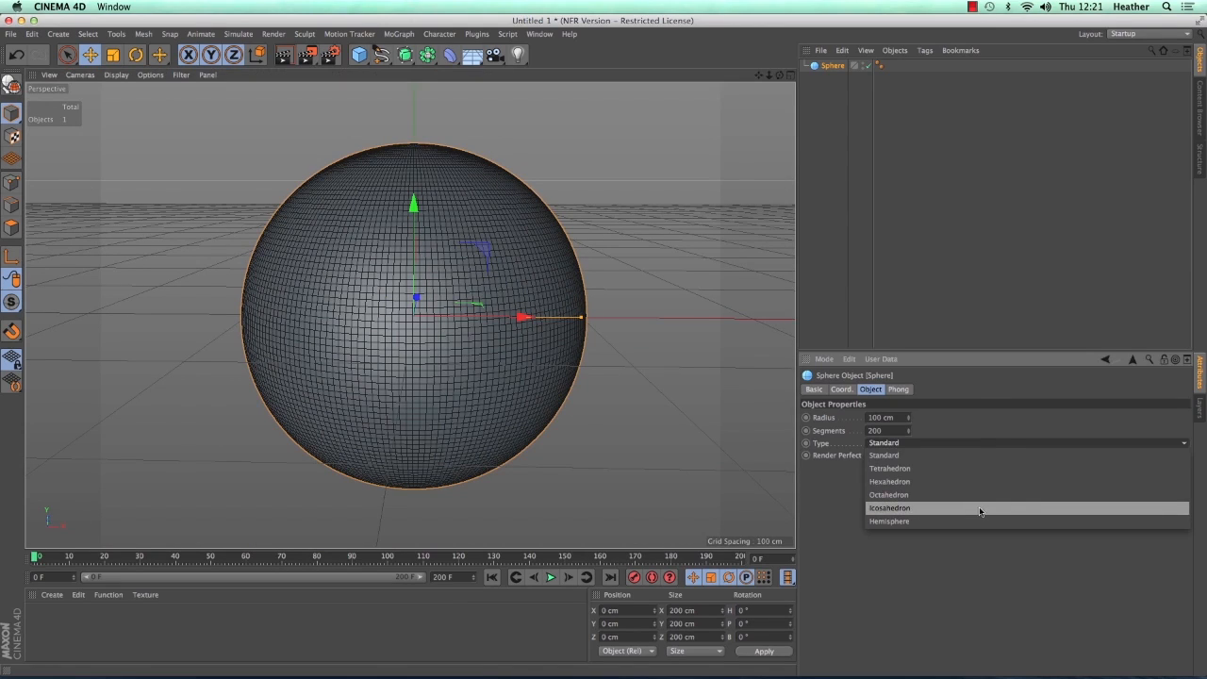
pyautogui.click(895, 511)
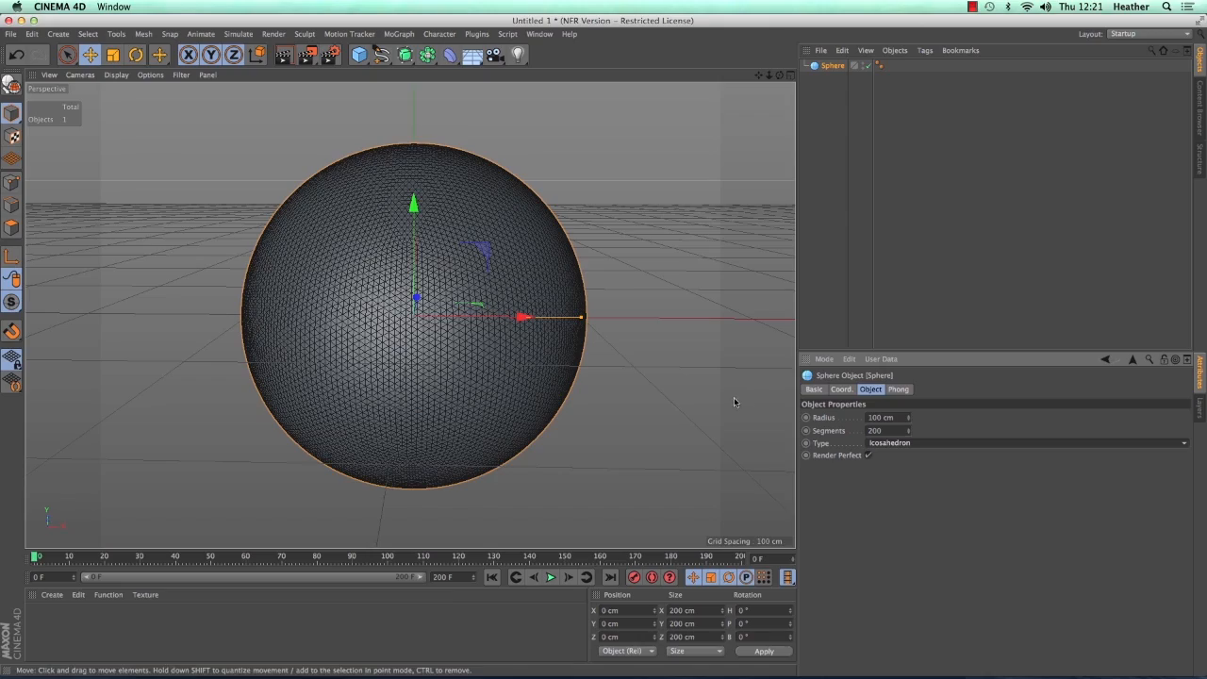
# - Set the perspective view's display back to Gouraud Shading without the polygon lines
pyautogui.moveTo(780, 75); pyautogui.dragTo(756, 106)
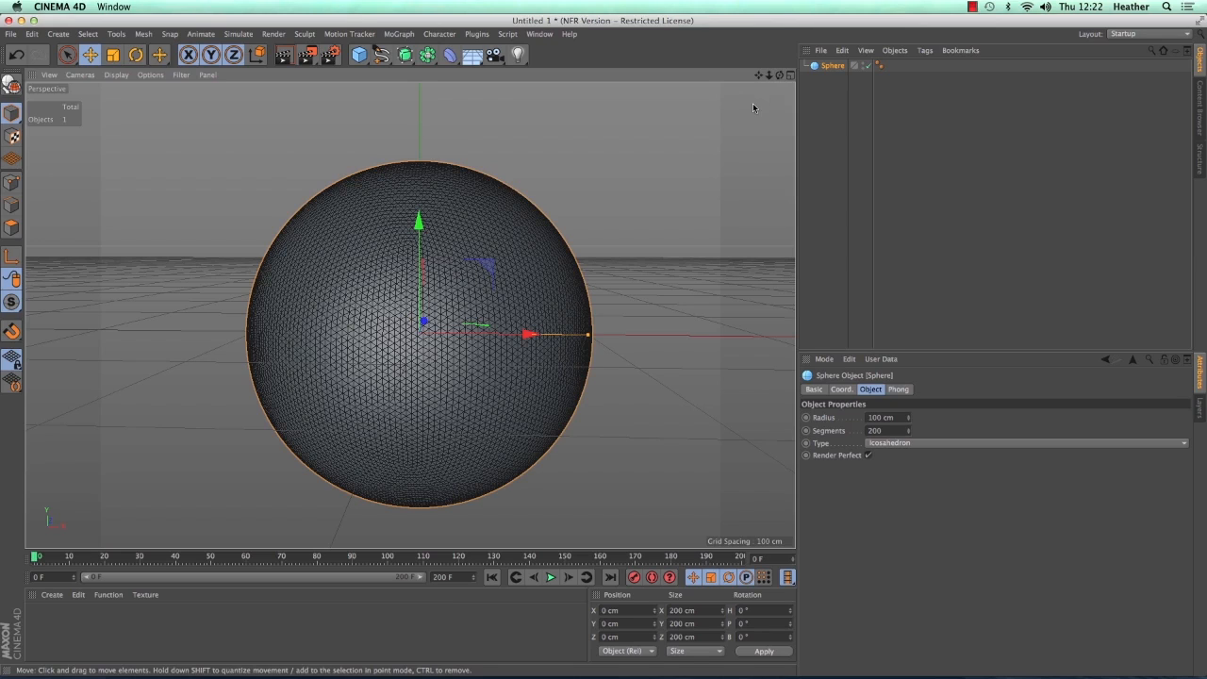
pyautogui.click(116, 74)
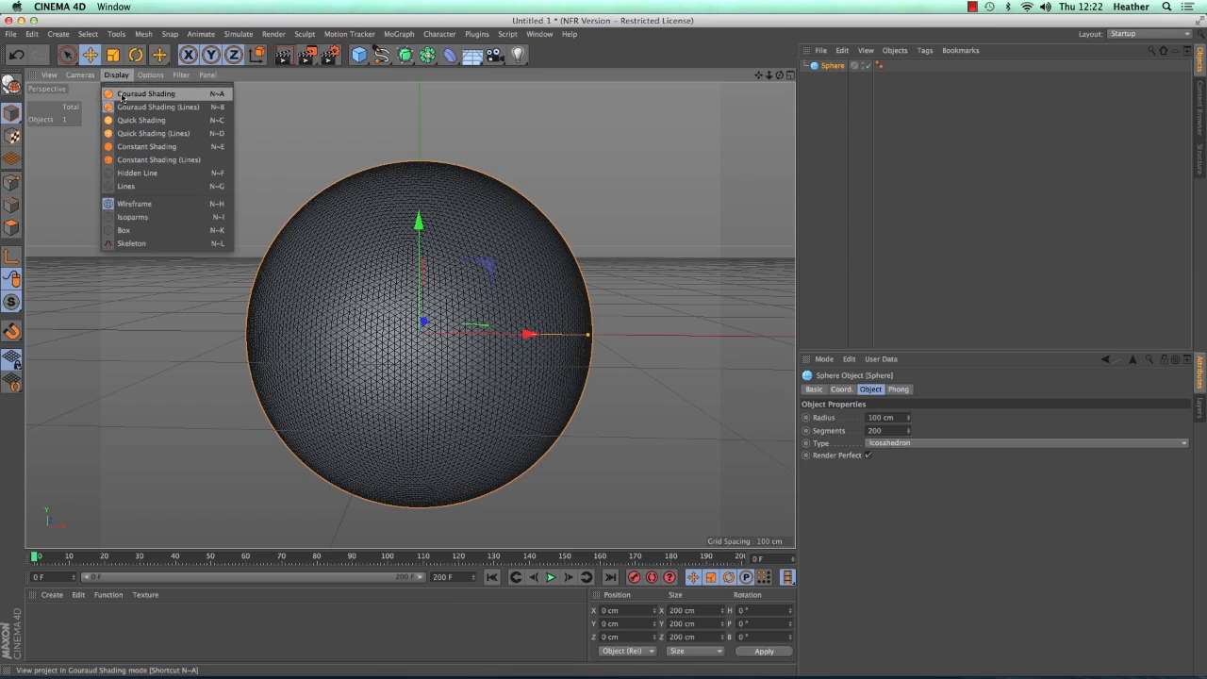
pyautogui.click(121, 90)
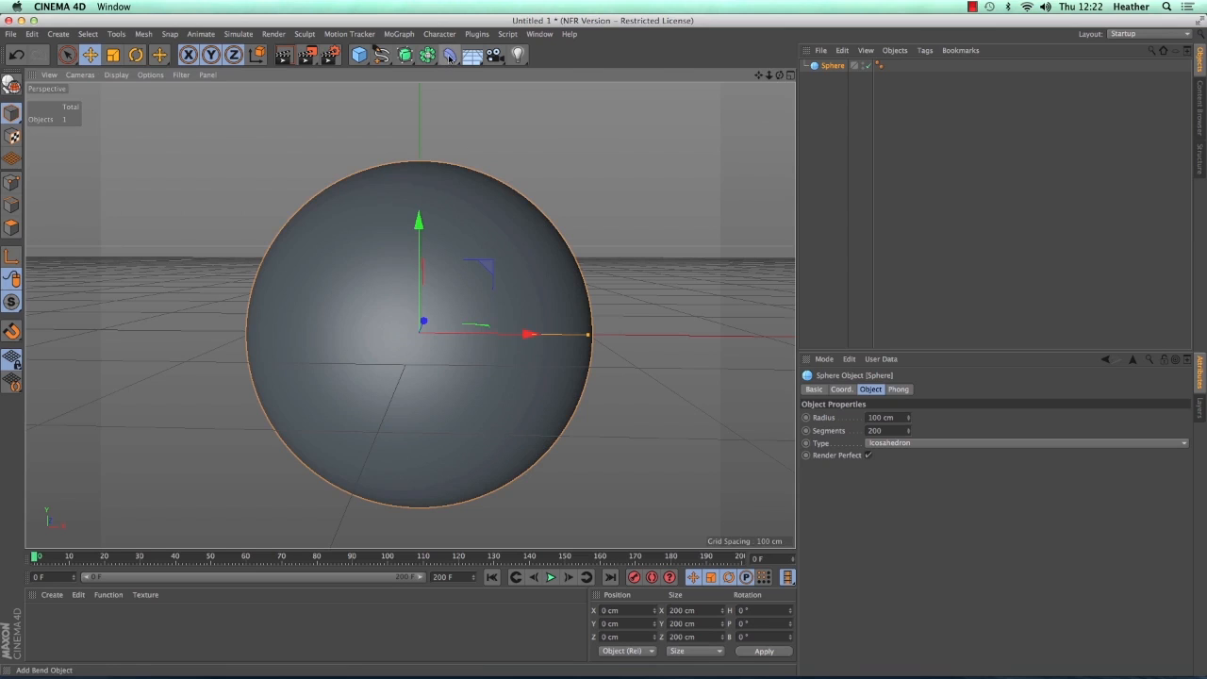
# - Add a Displacer deformer as a child of the sphere and load Noise as its shader
pyautogui.moveTo(450, 58); pyautogui.dragTo(503, 208)
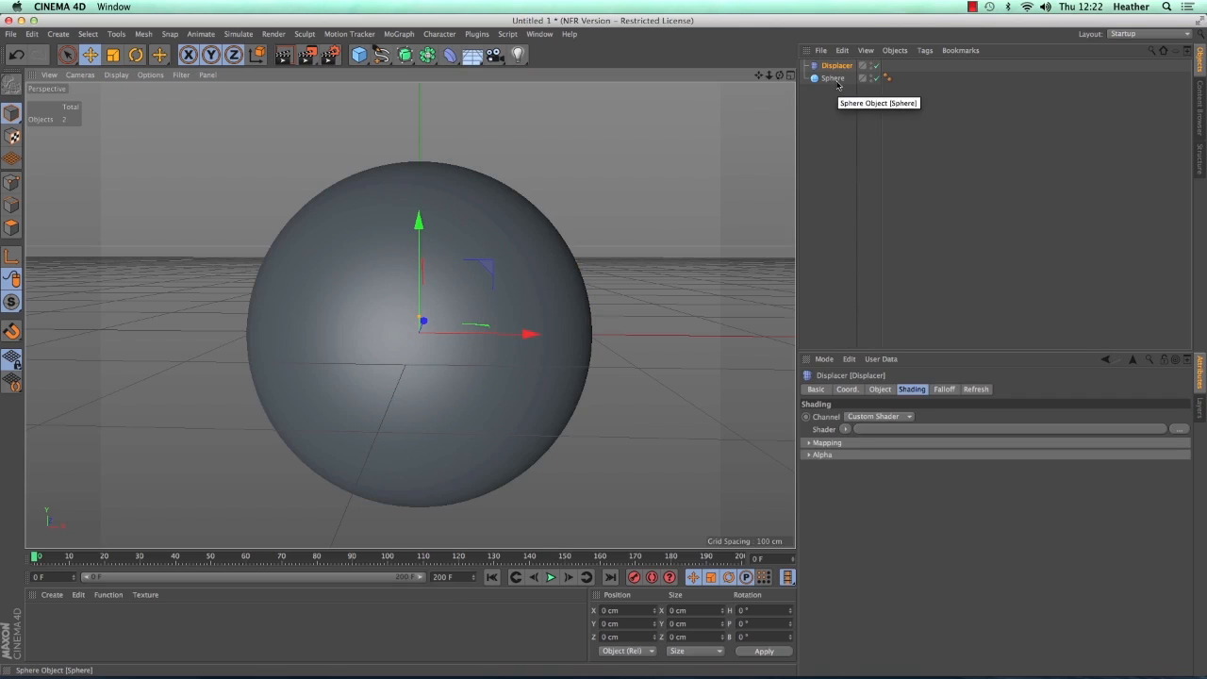
pyautogui.moveTo(835, 65); pyautogui.dragTo(834, 79)
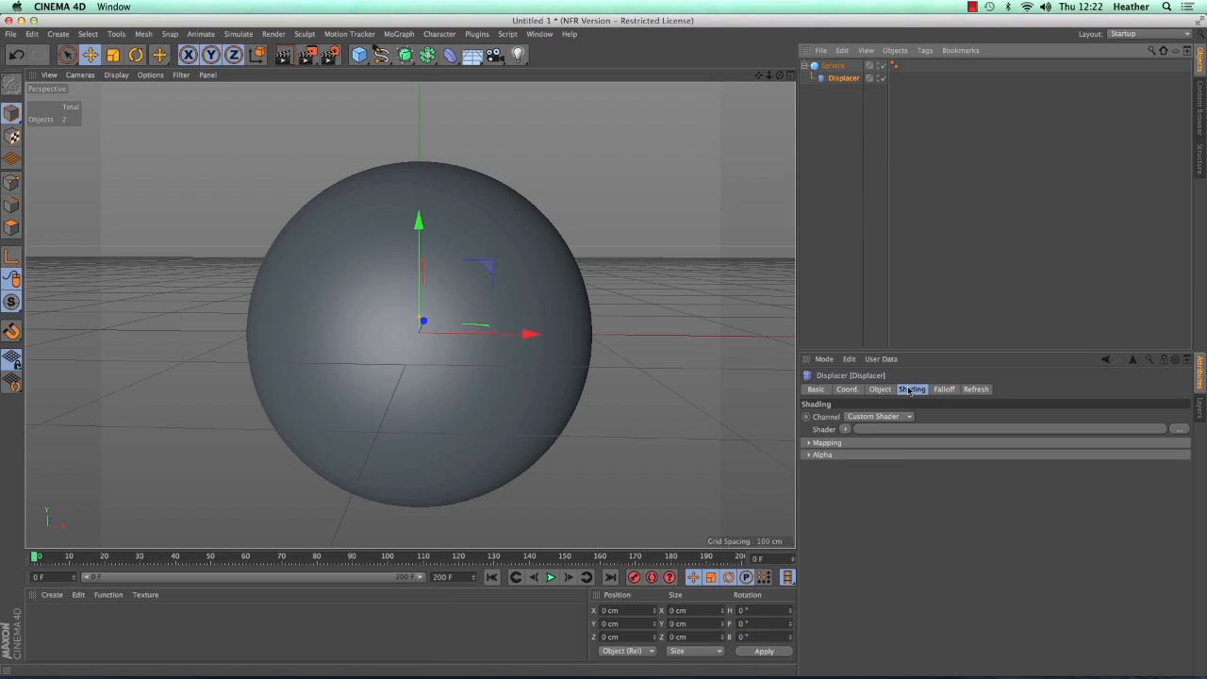
pyautogui.click(846, 429)
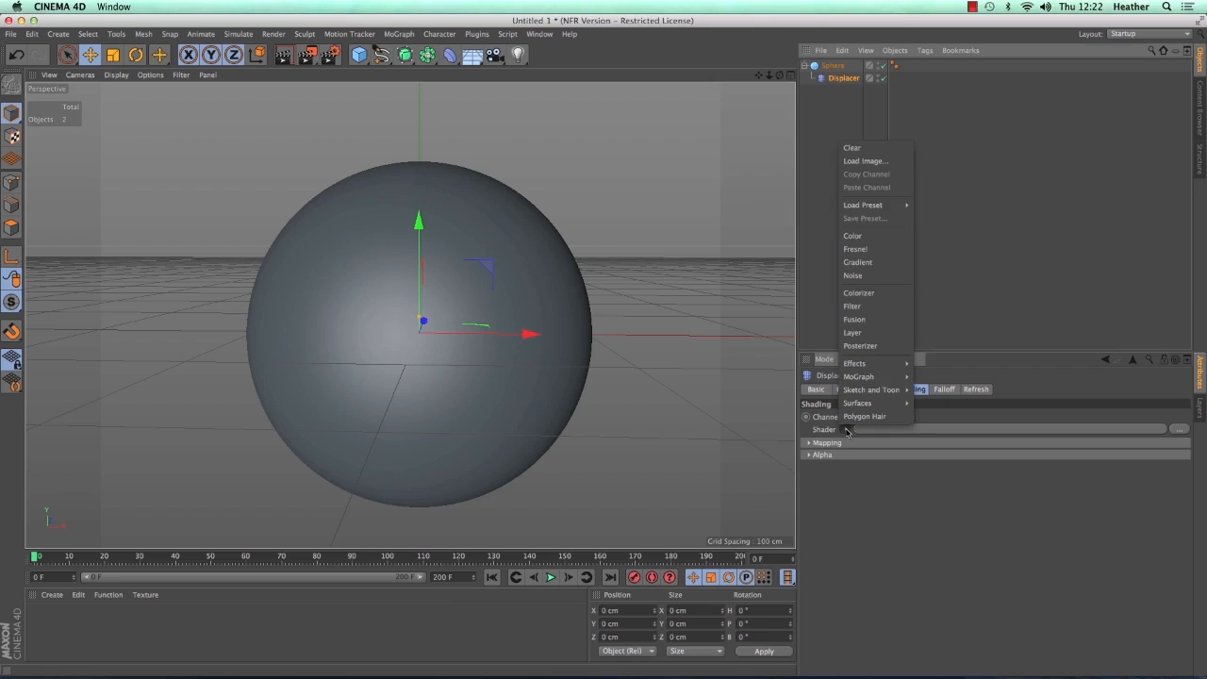
pyautogui.click(869, 277)
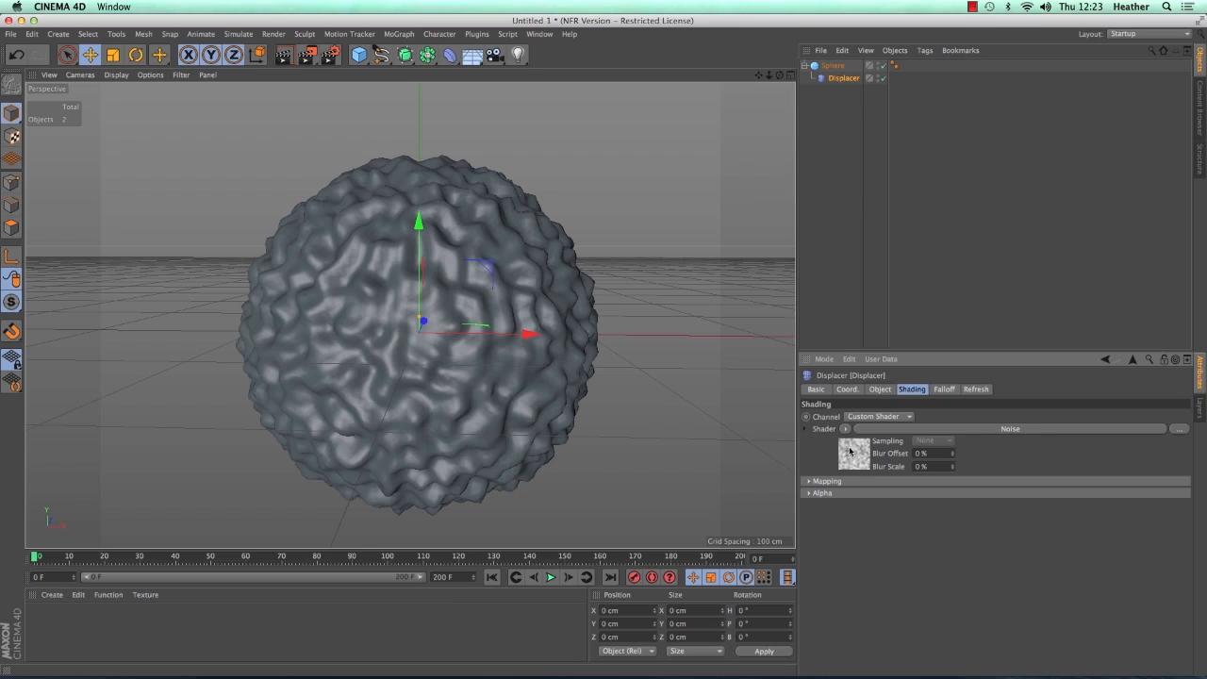
# - Open the settings of the Displacer's Noise shader and look through the list of noise types
pyautogui.click(1018, 430)
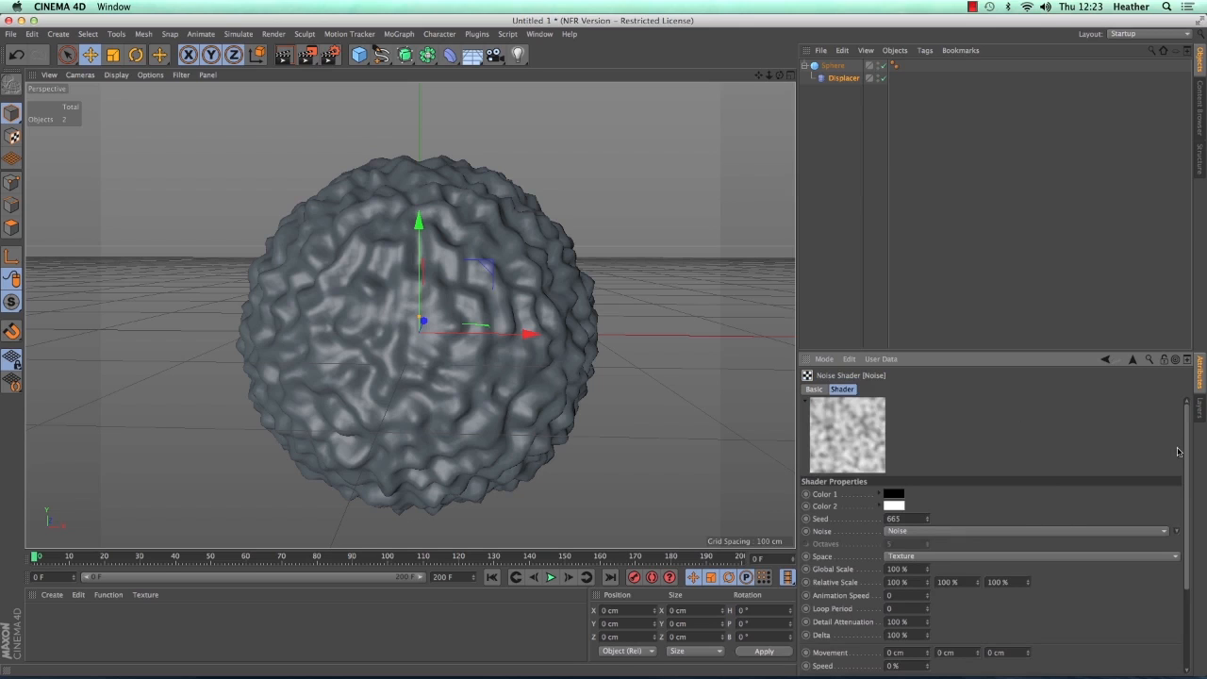
pyautogui.moveTo(1188, 431); pyautogui.dragTo(1188, 459)
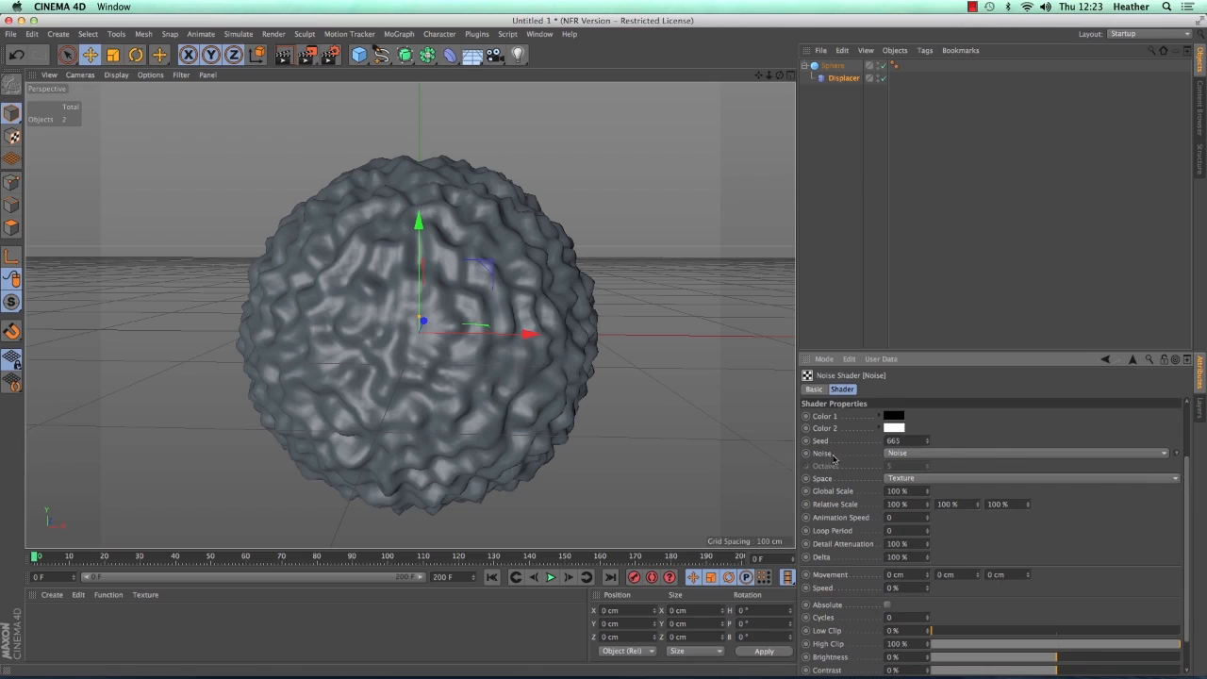
pyautogui.click(899, 454)
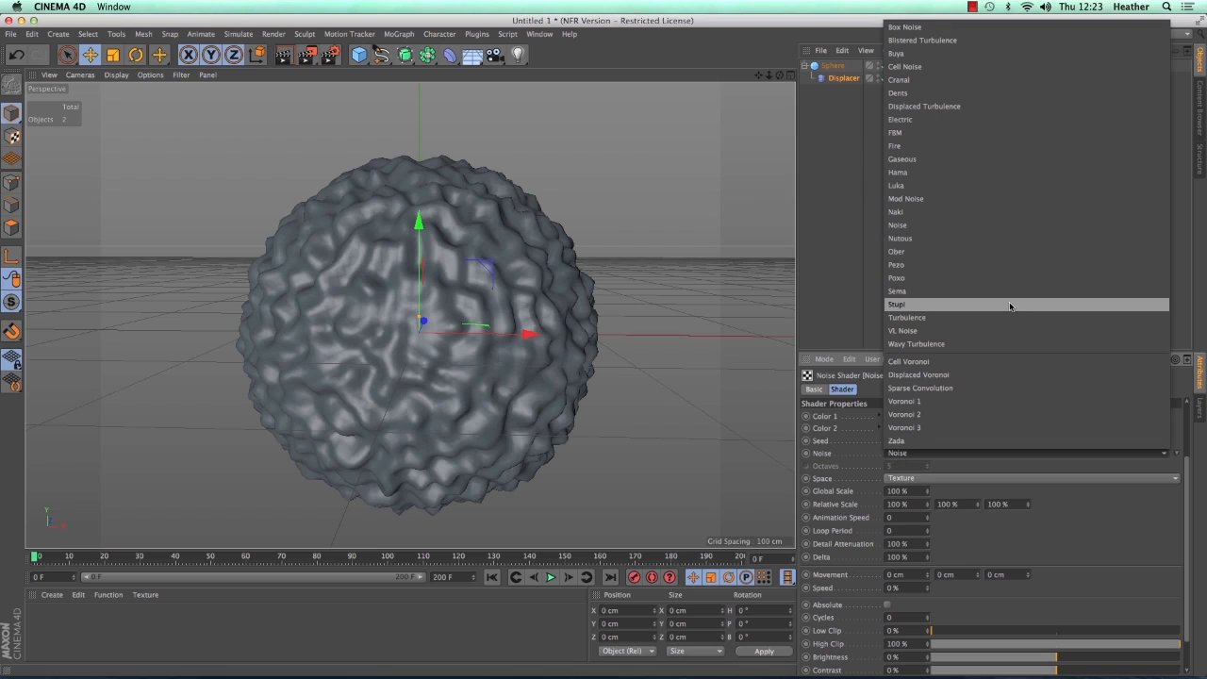
pyautogui.click(1035, 467)
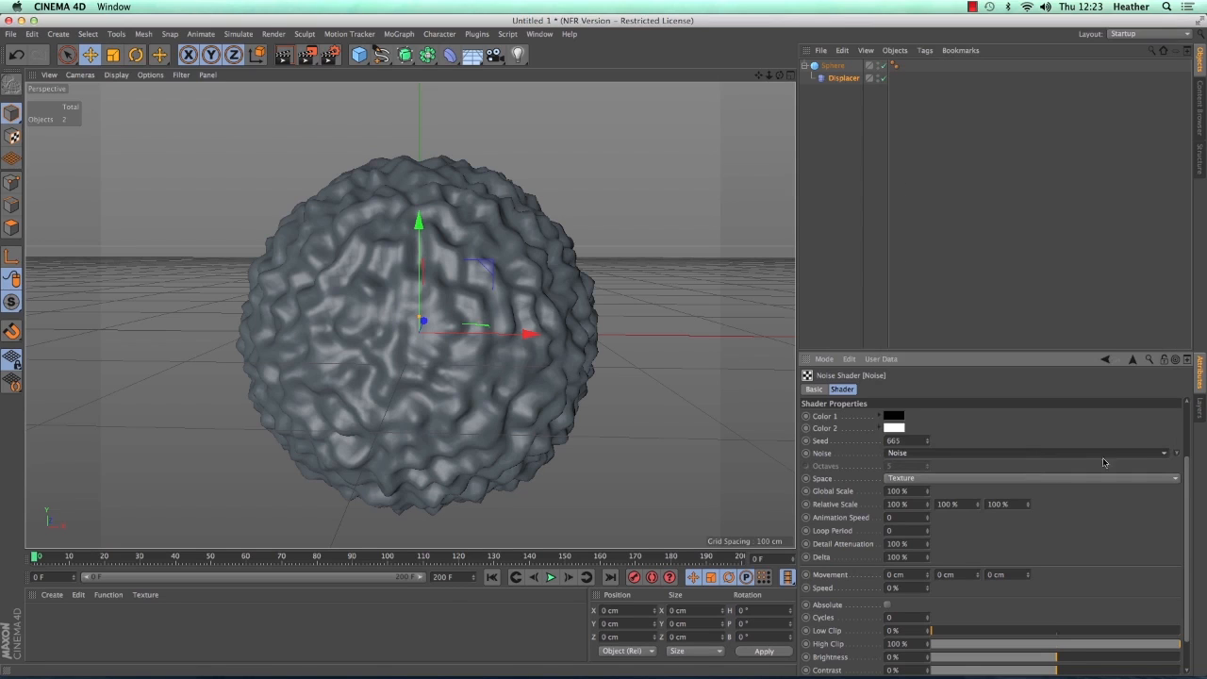
# - Try the Electric, Fire and Pezo noise types on the sphere's displacement using the noise preview thumbnails
pyautogui.click(1177, 454)
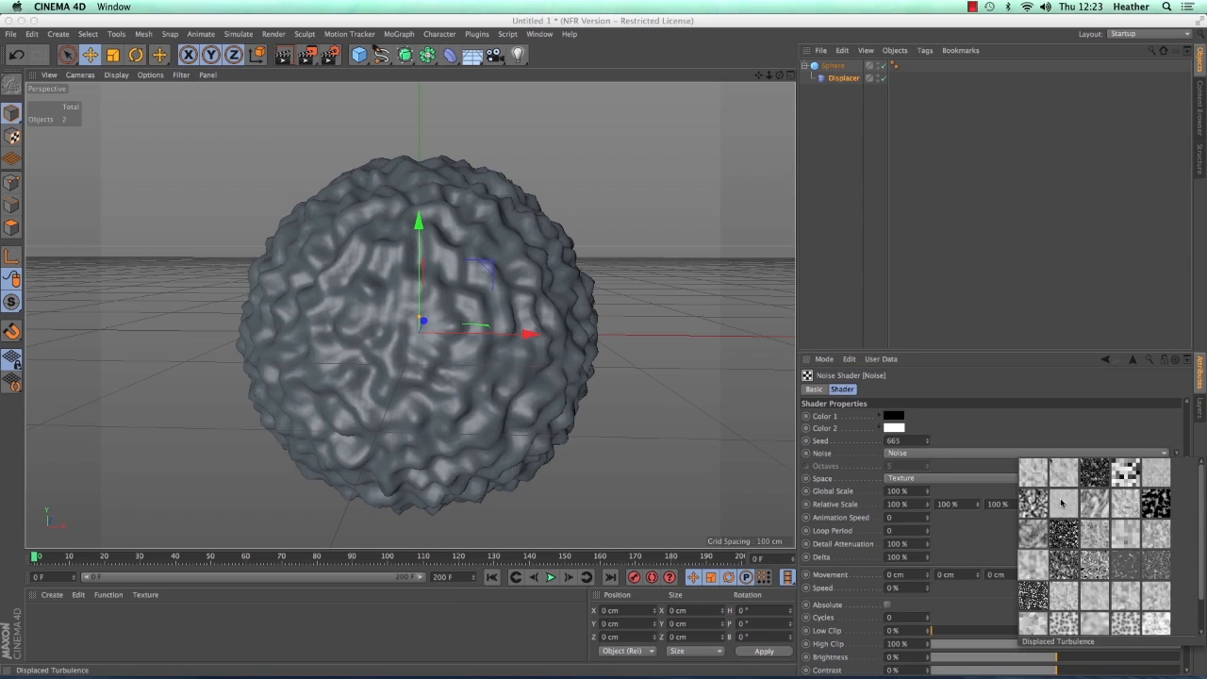
pyautogui.click(1096, 503)
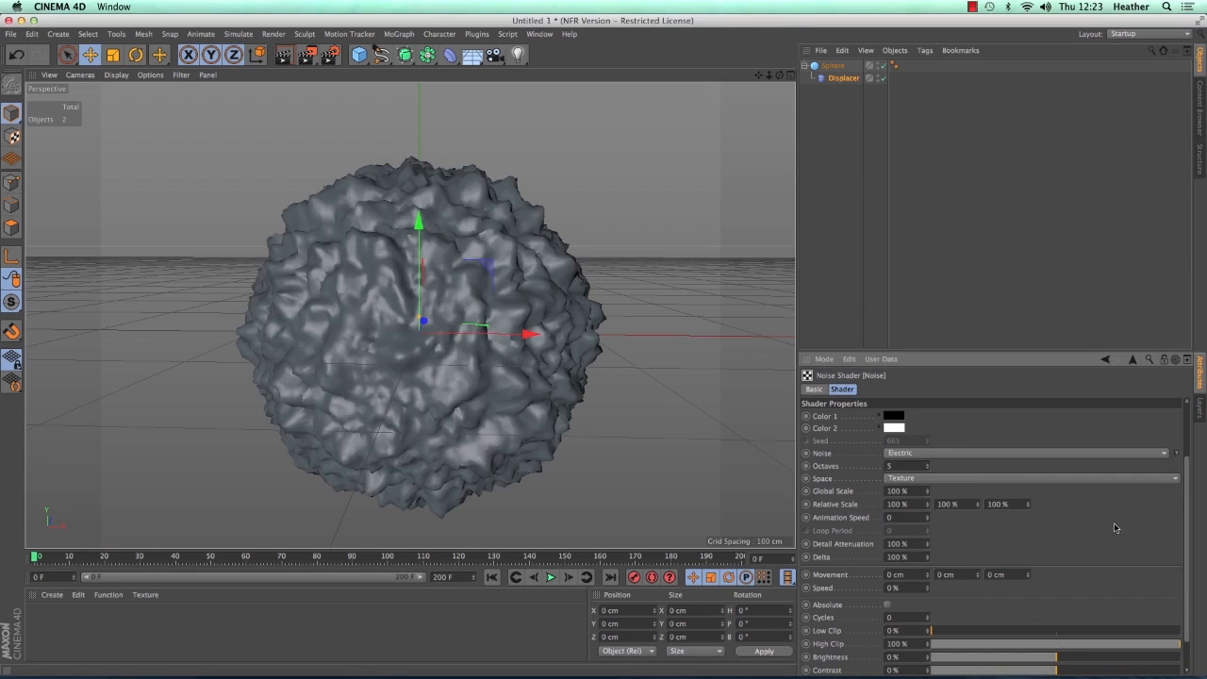
pyautogui.click(1170, 453)
pyautogui.click(1162, 511)
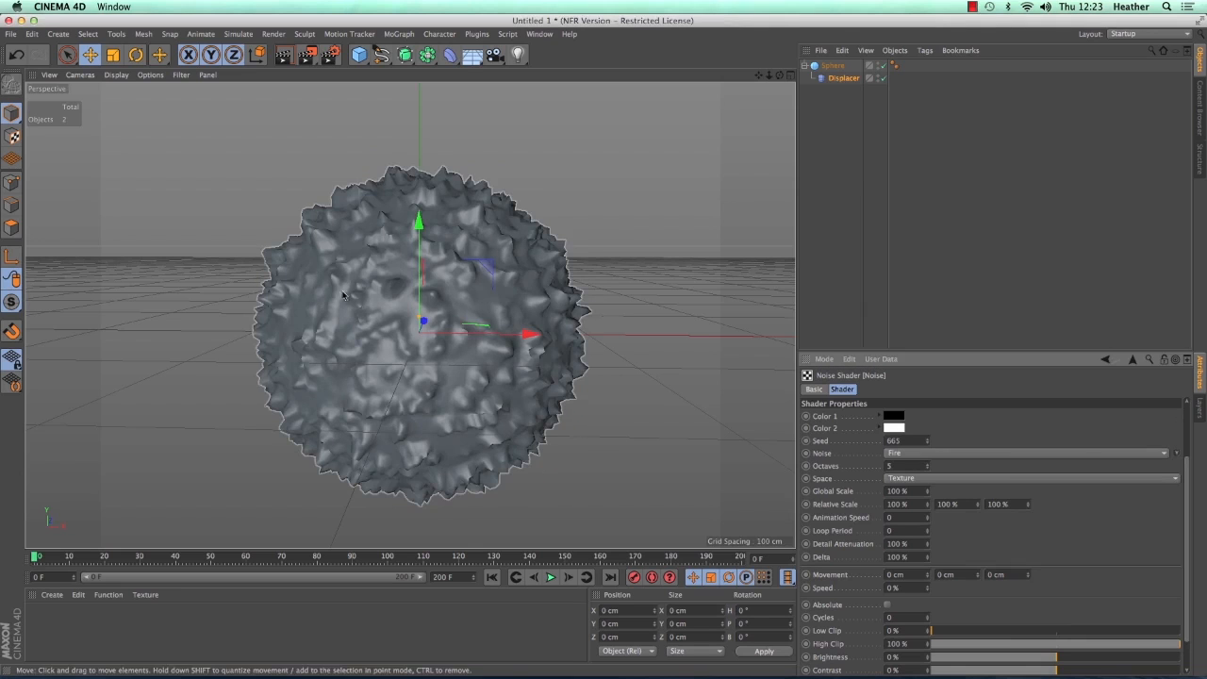
pyautogui.click(1175, 453)
pyautogui.click(1122, 555)
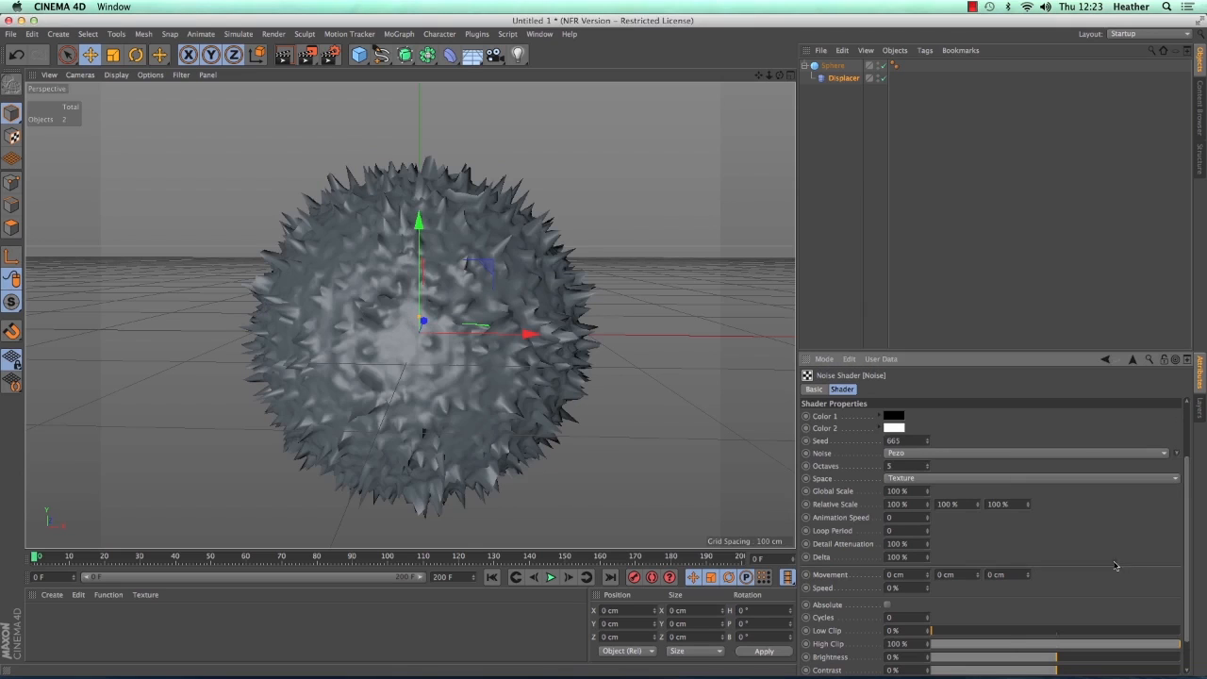
# - Set the Noise shader's noise type to Sparse Convolution
pyautogui.click(1176, 454)
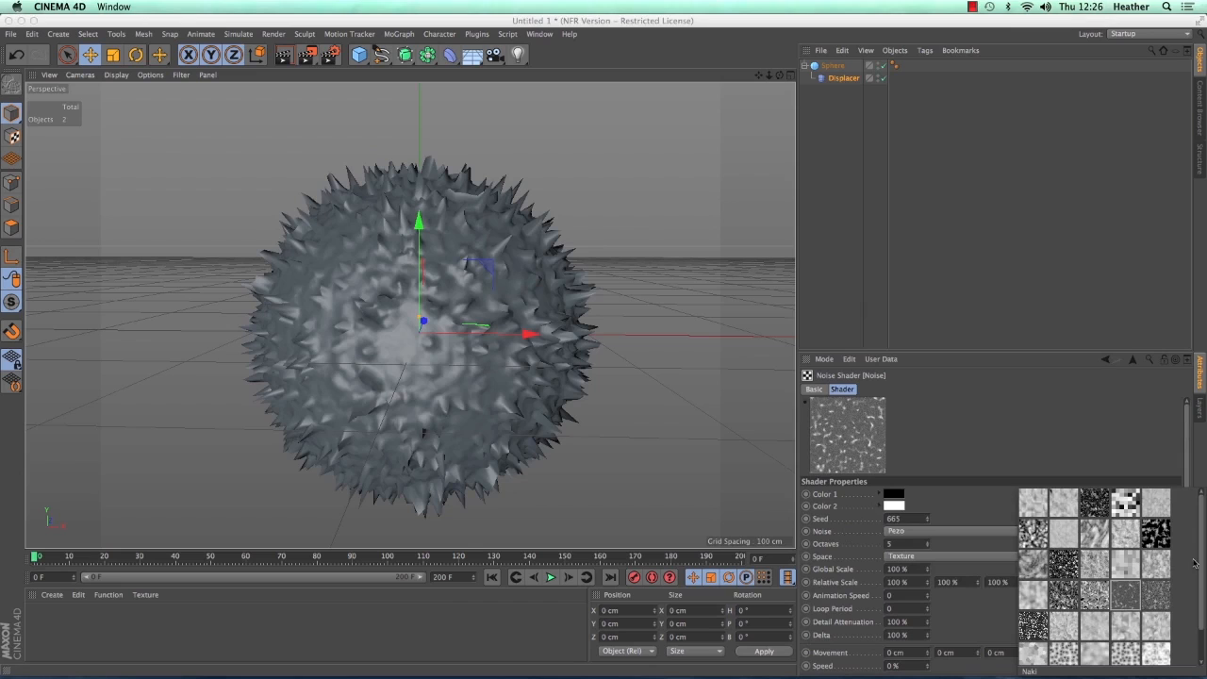
pyautogui.scroll(-2, 1200, 563)
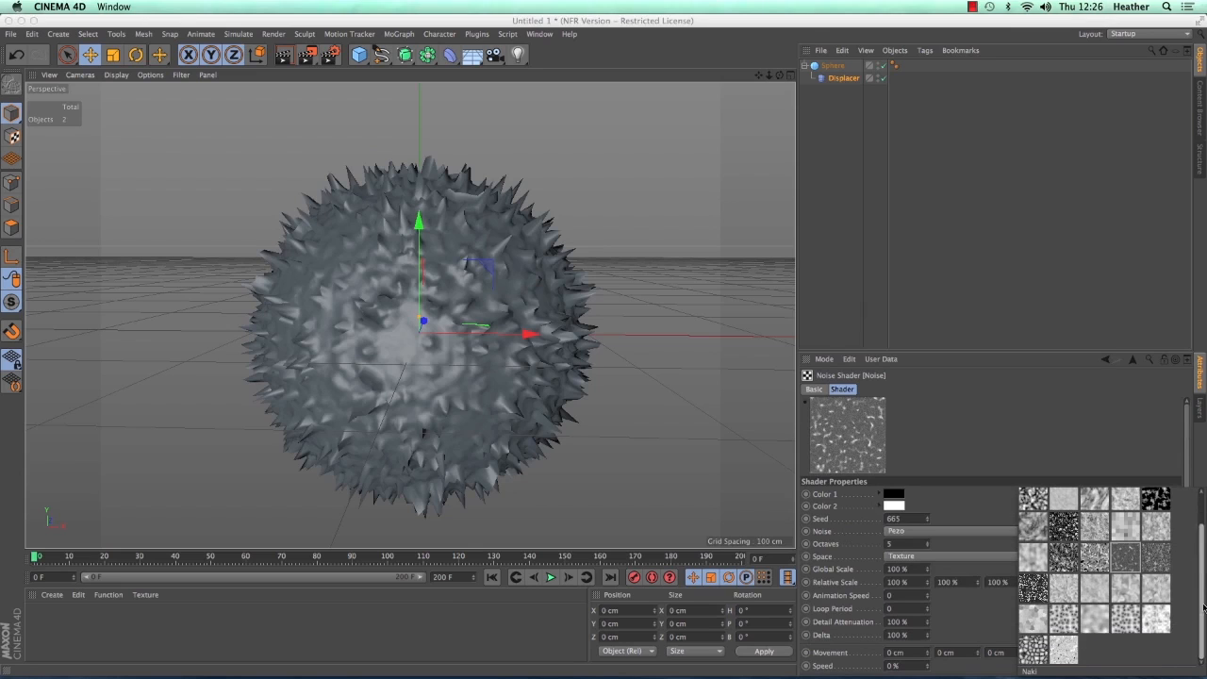
pyautogui.click(1098, 614)
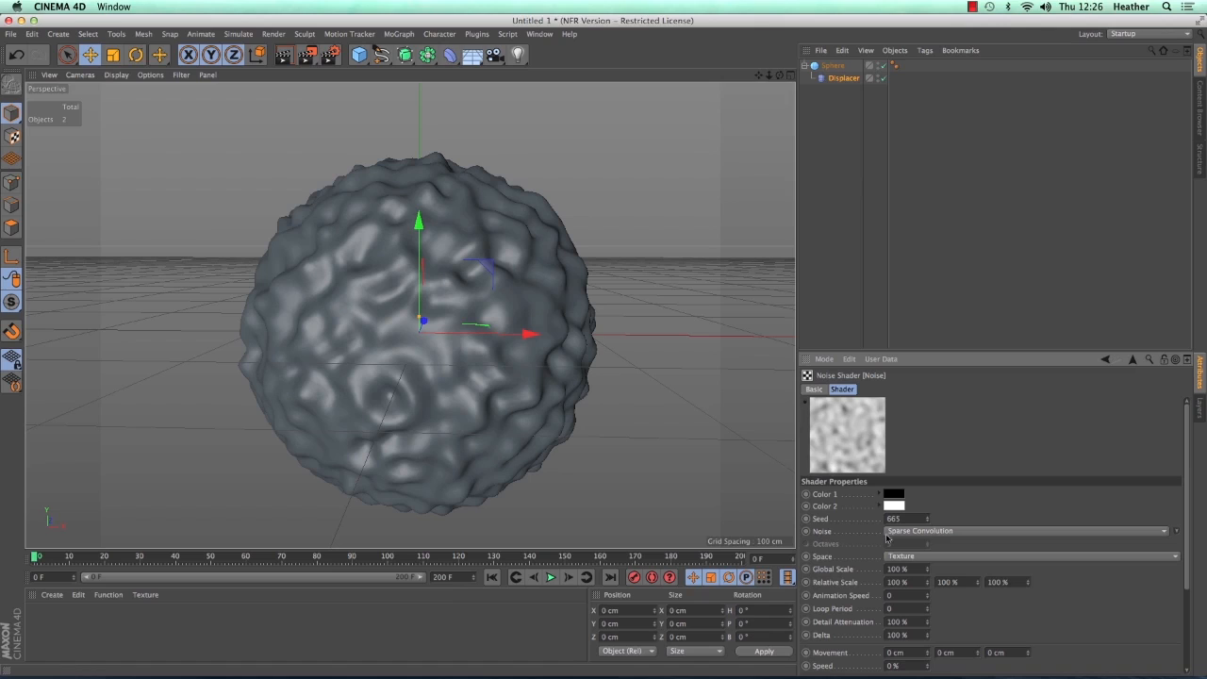
# - Set the Noise shader's global scale to 380 %
pyautogui.click(898, 568)
pyautogui.write('38')
pyautogui.press('Return')
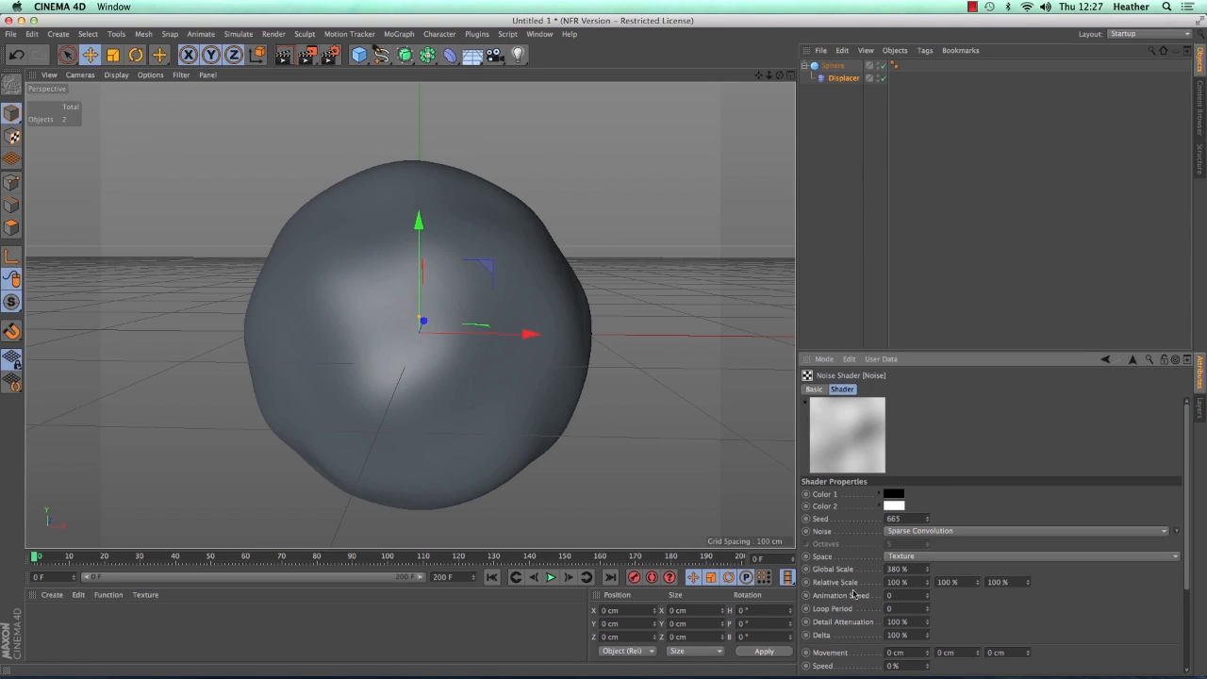
pyautogui.doubleClick(943, 582)
pyautogui.click(948, 608)
# - Go back to the Displacer's object properties and set its height to 50 cm, keeping the strength at 100 %
pyautogui.click(1132, 361)
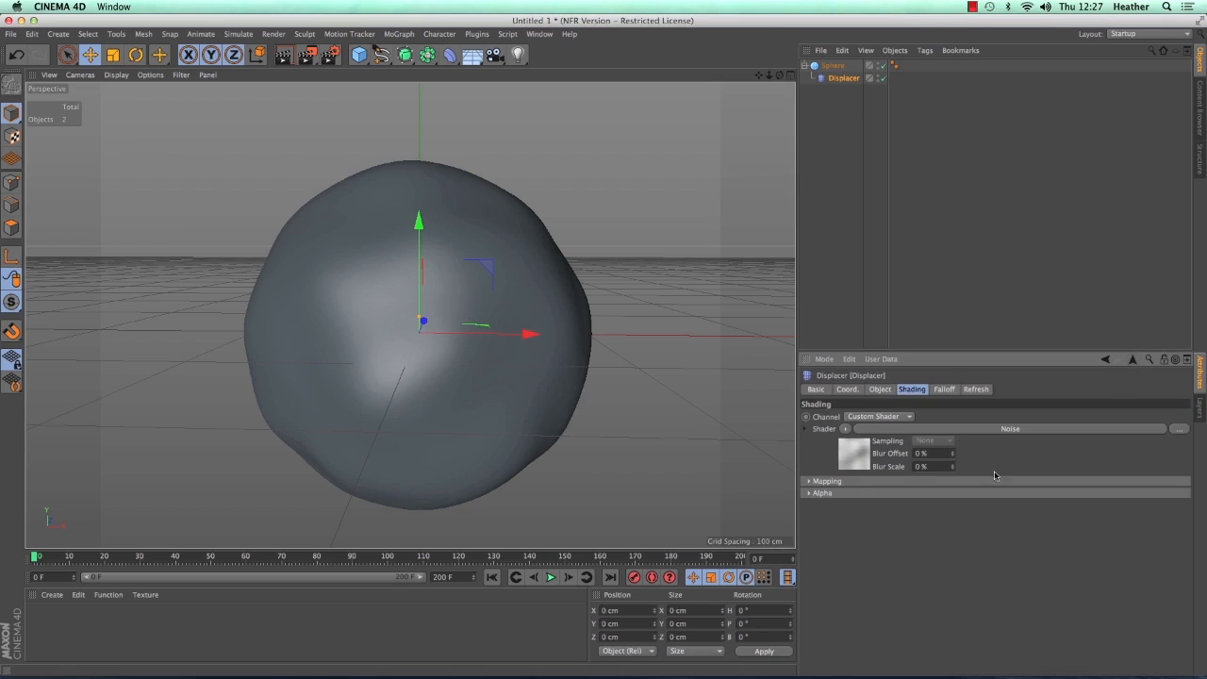
pyautogui.click(880, 390)
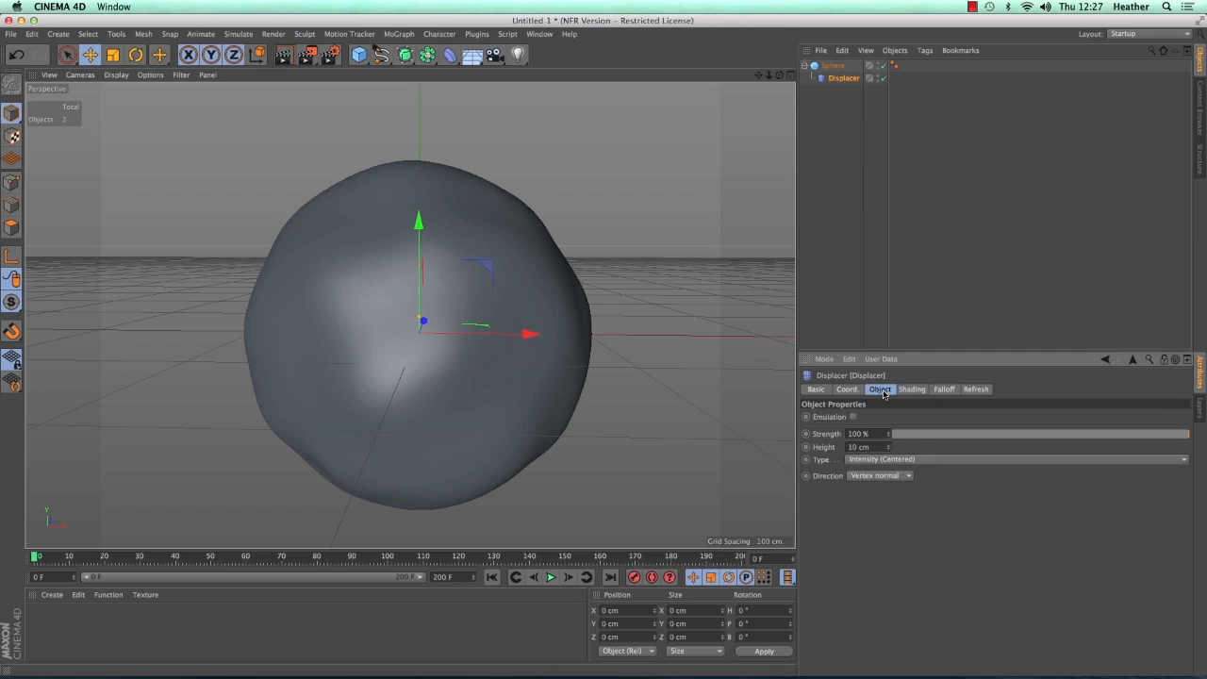
pyautogui.moveTo(1156, 435); pyautogui.dragTo(1190, 441)
pyautogui.doubleClick(857, 447)
pyautogui.write('5')
pyautogui.press('Return')
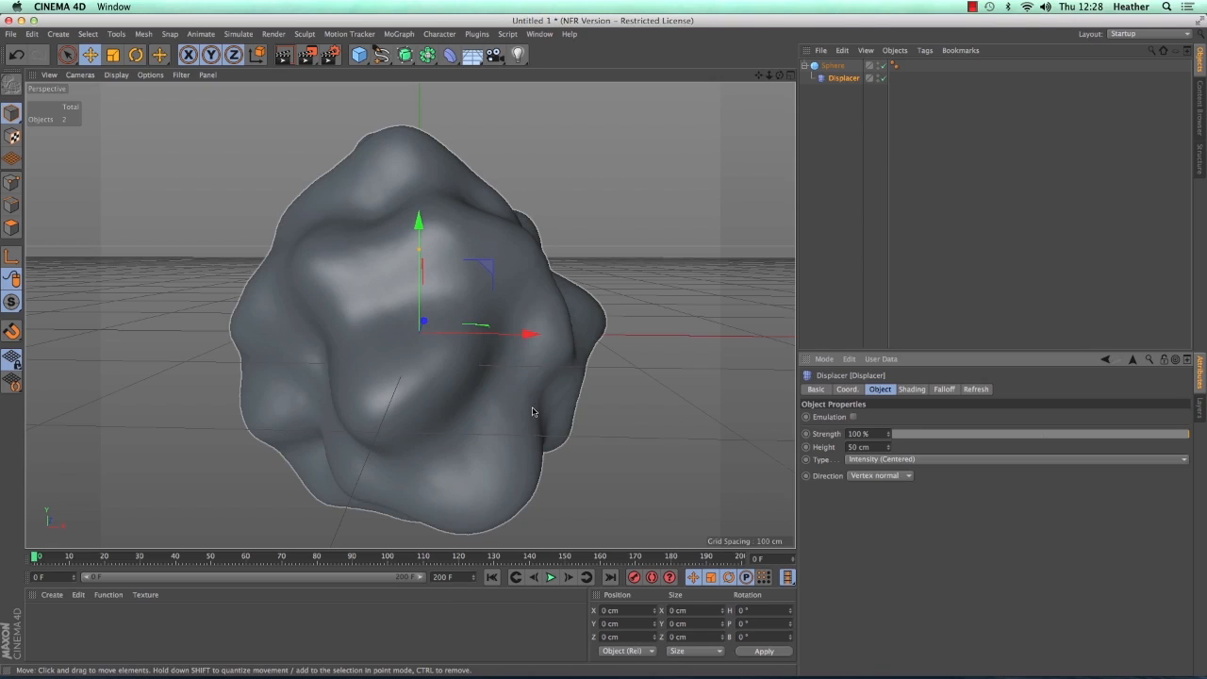
# - Reopen the Displacer's Noise shader, try several neighbouring seeds between 662 and 666, and settle on seed 664
pyautogui.click(909, 390)
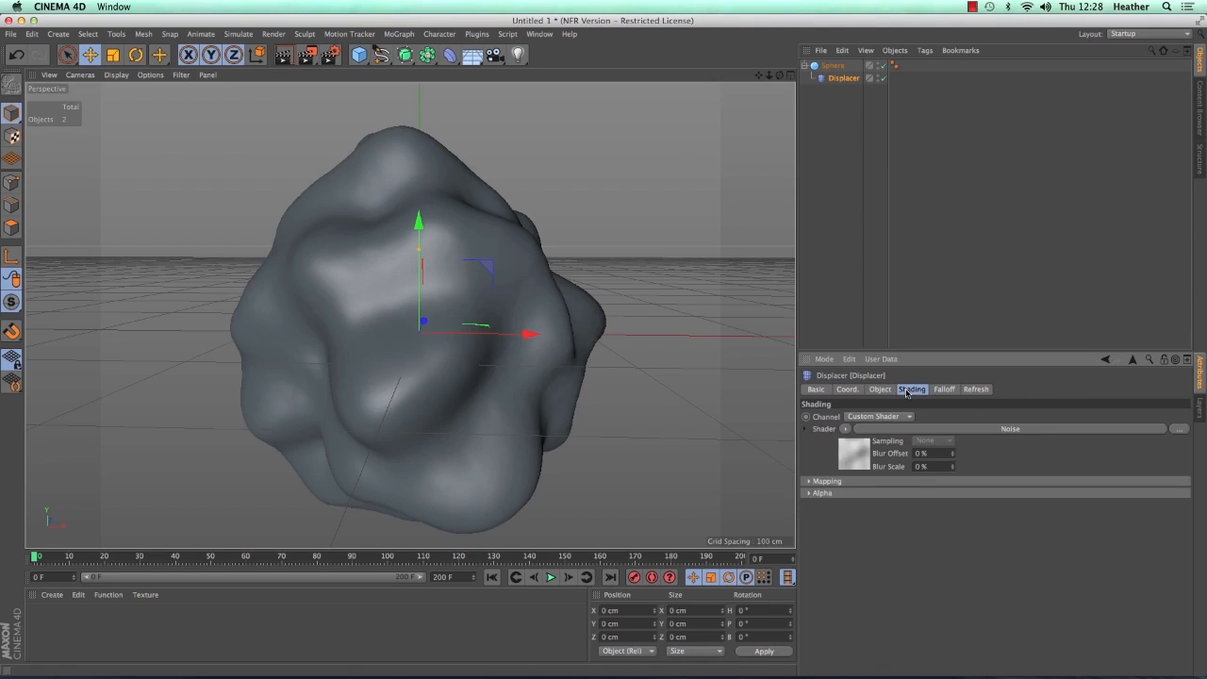
pyautogui.click(1006, 427)
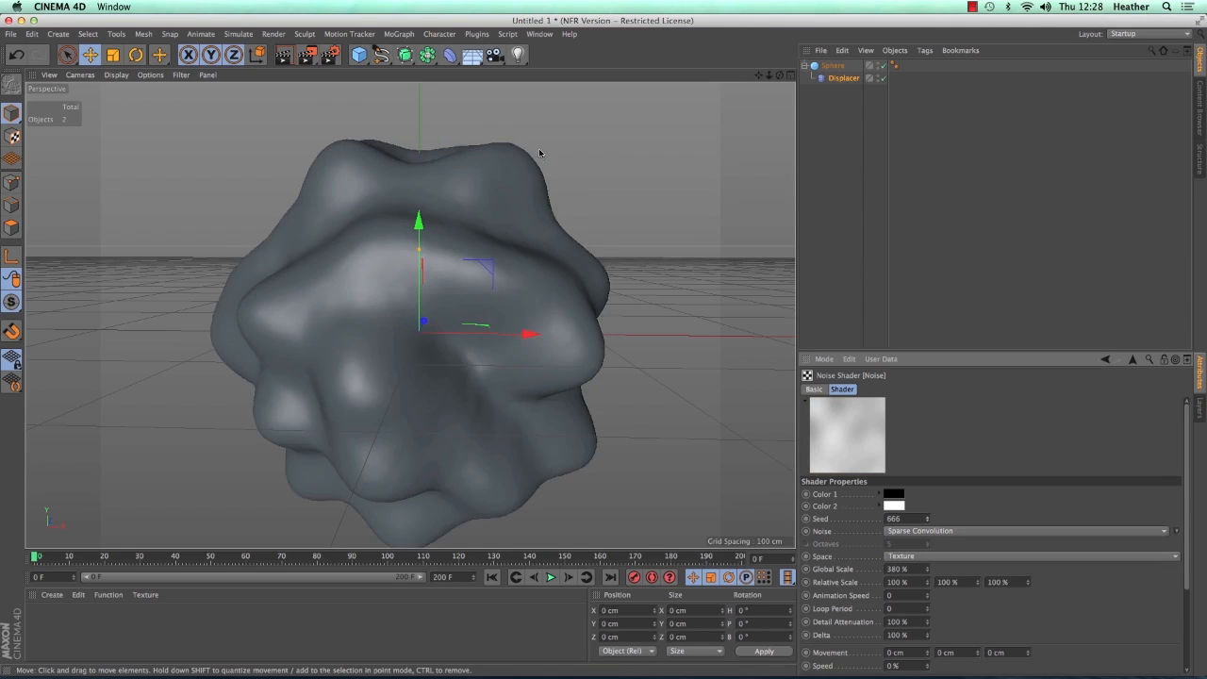
pyautogui.moveTo(759, 75); pyautogui.dragTo(762, 45)
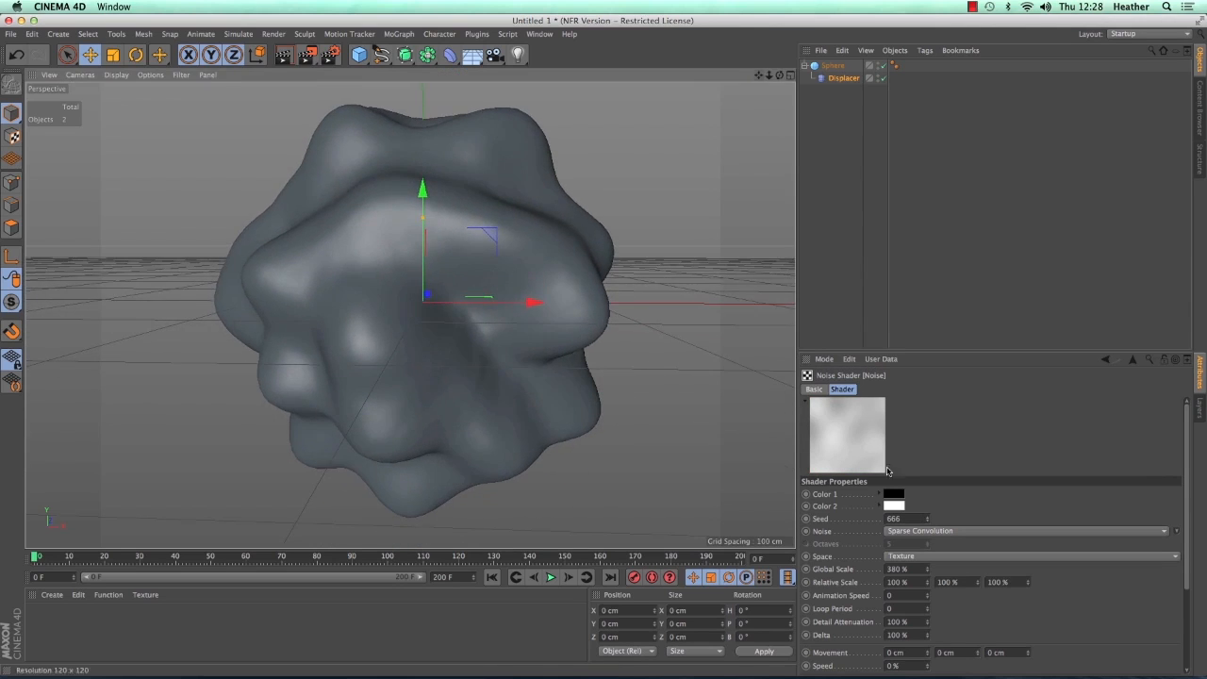
pyautogui.click(928, 521)
pyautogui.click(928, 521)
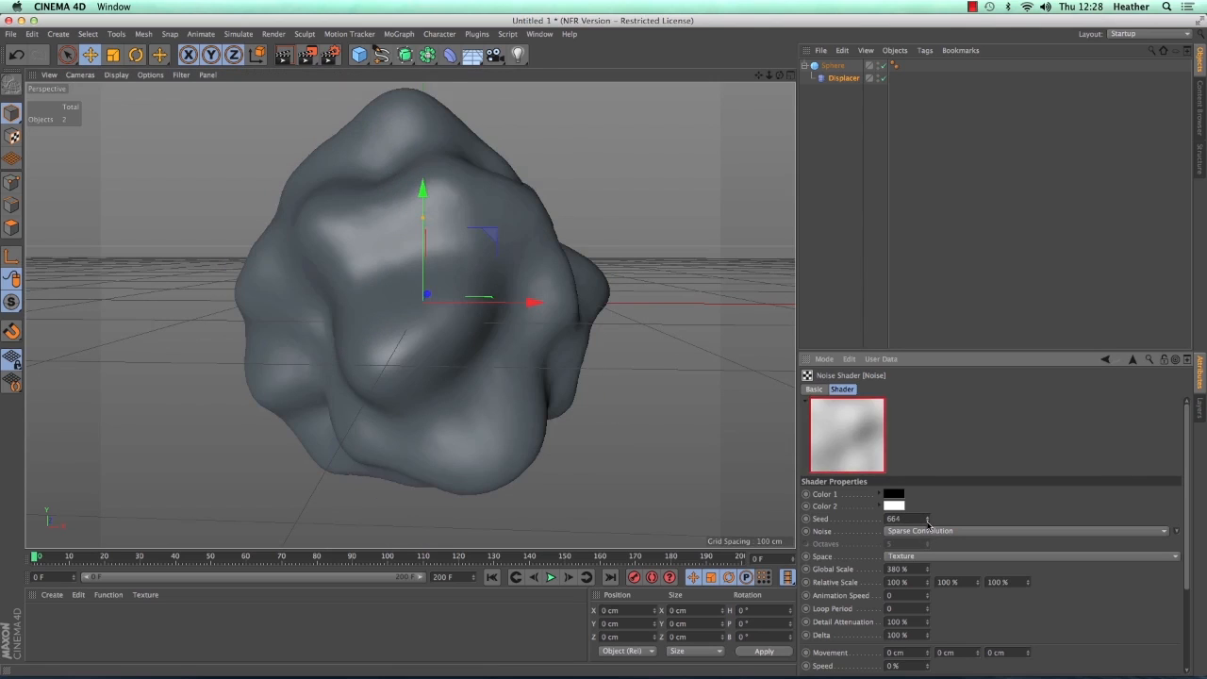
pyautogui.click(928, 522)
pyautogui.click(928, 521)
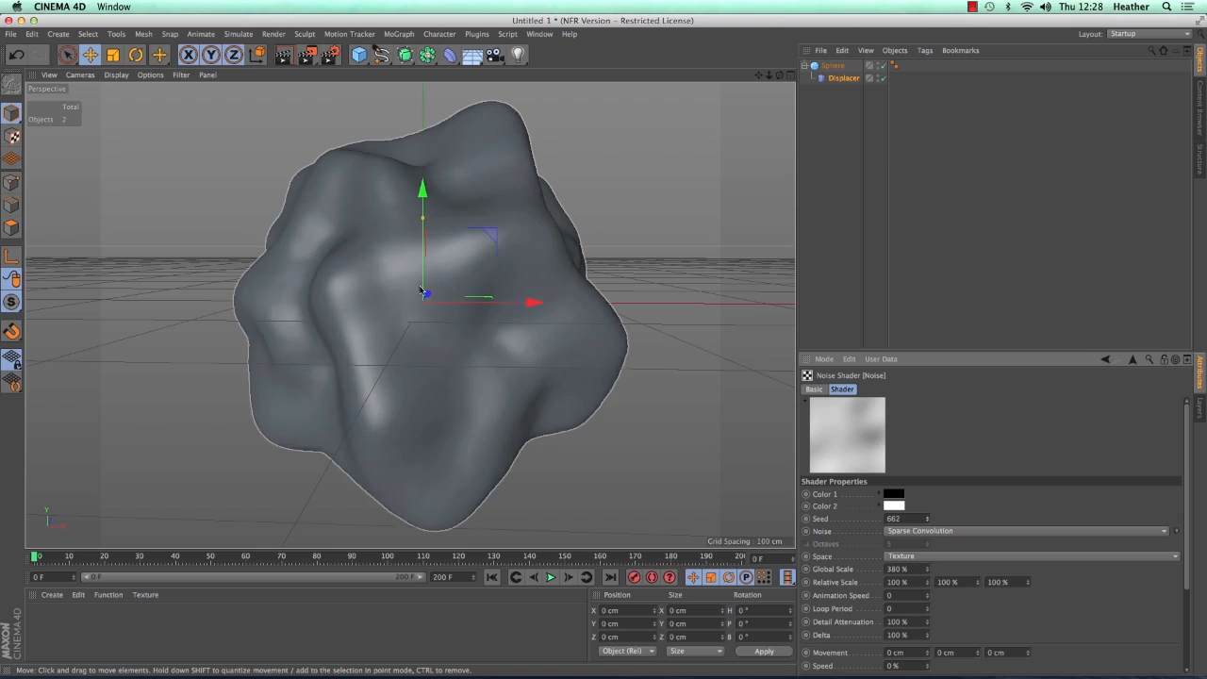
pyautogui.click(928, 516)
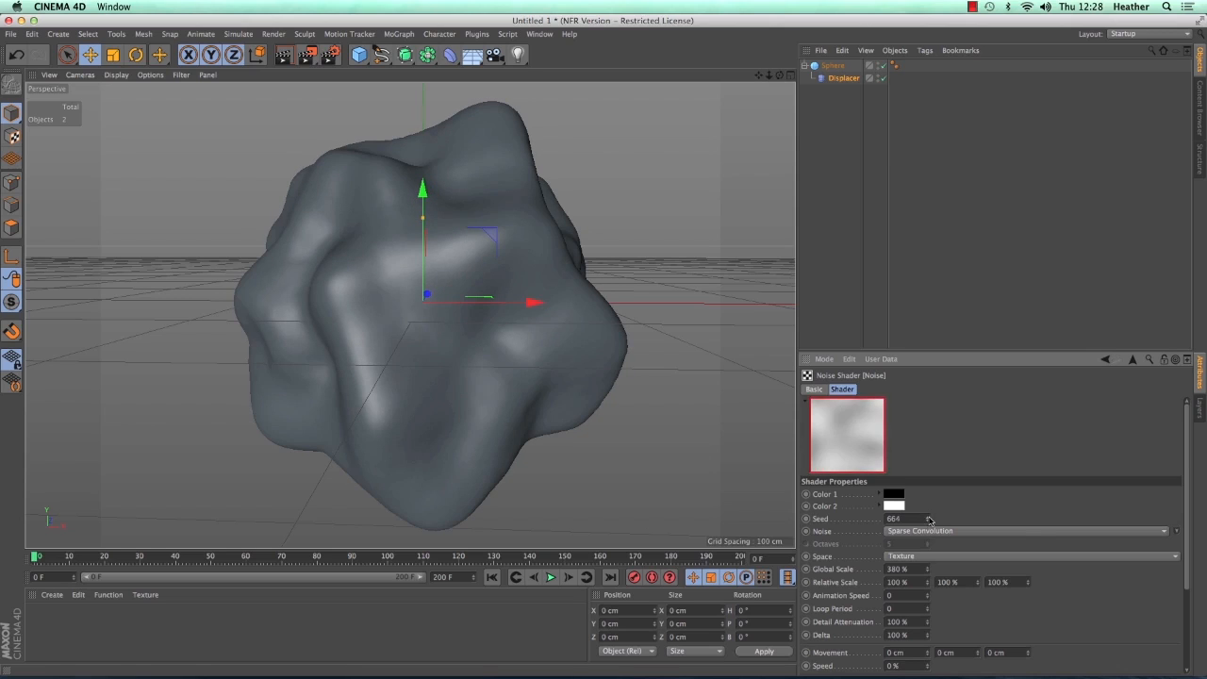
pyautogui.click(928, 517)
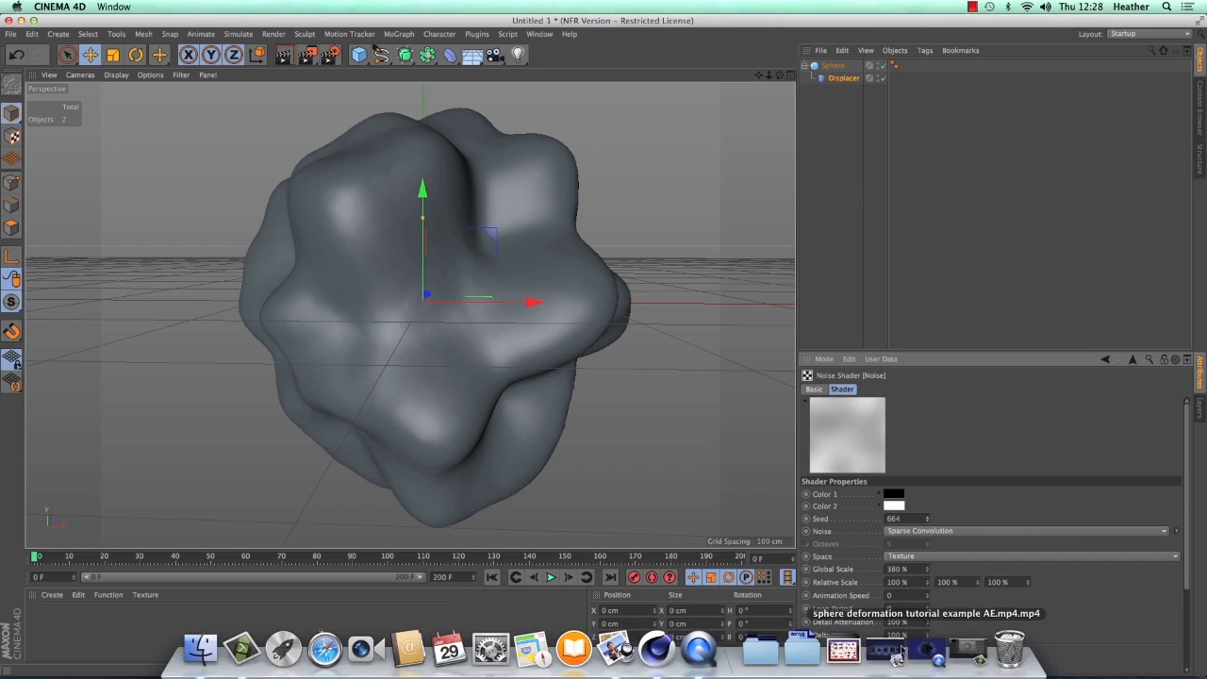
# - Switch to QuickTime Player, replay the sphere deformation example video from near its start, then pause and minimise it
pyautogui.click(927, 655)
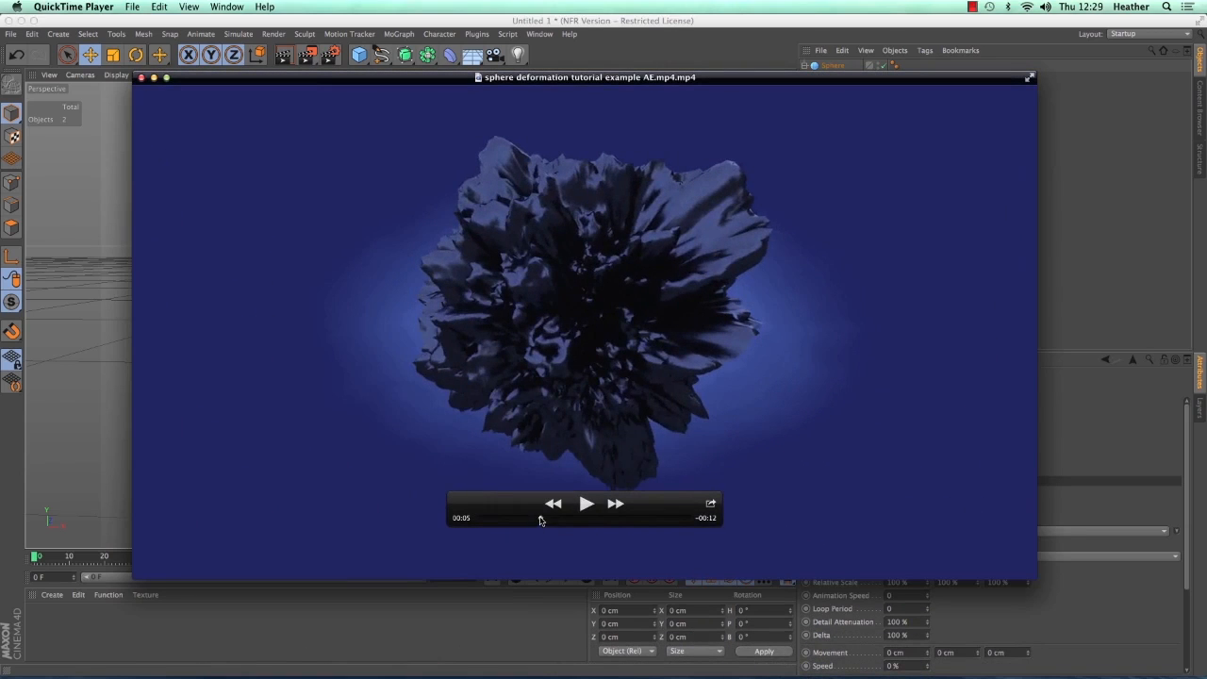
pyautogui.moveTo(540, 518); pyautogui.dragTo(504, 518)
pyautogui.click(574, 505)
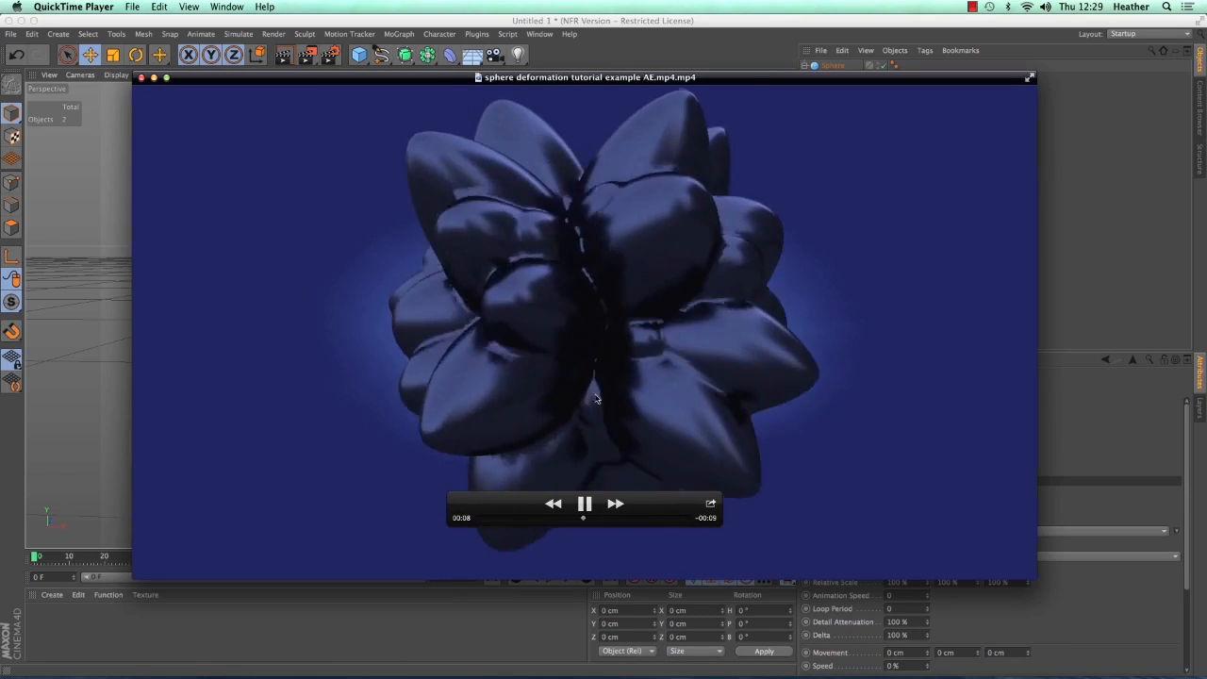
pyautogui.press('space')
pyautogui.click(153, 77)
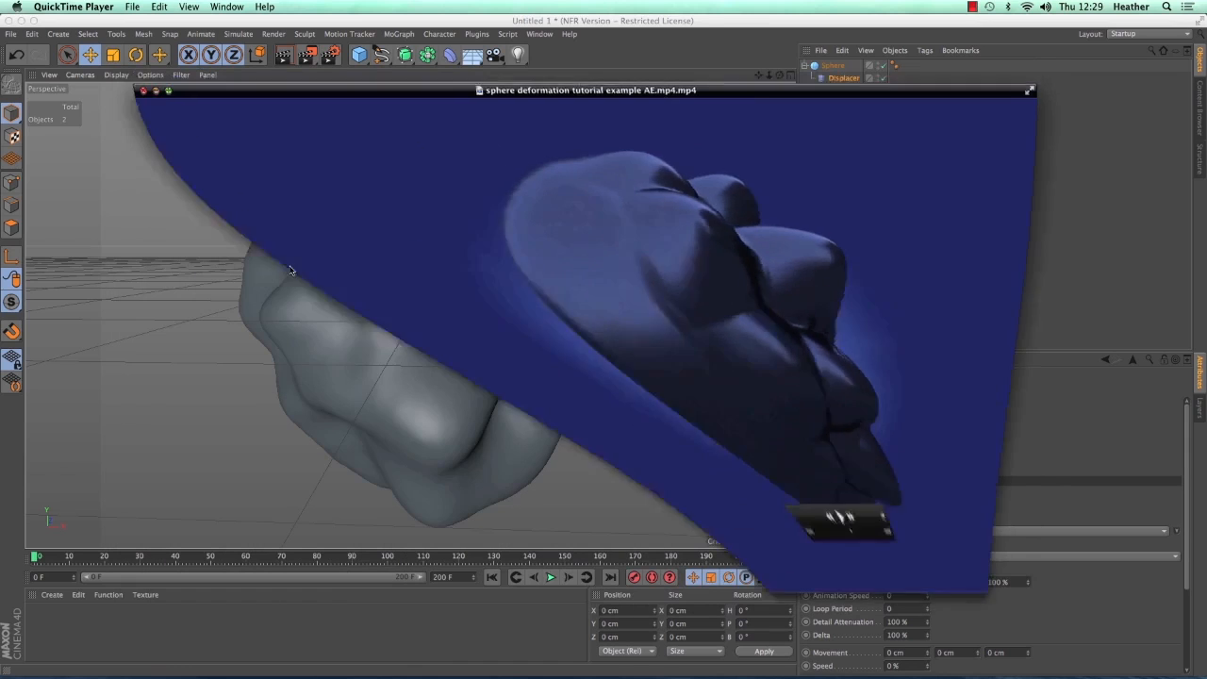
# - Play the scene's timeline to check for movement, stop it and return to frame 0
pyautogui.click(552, 577)
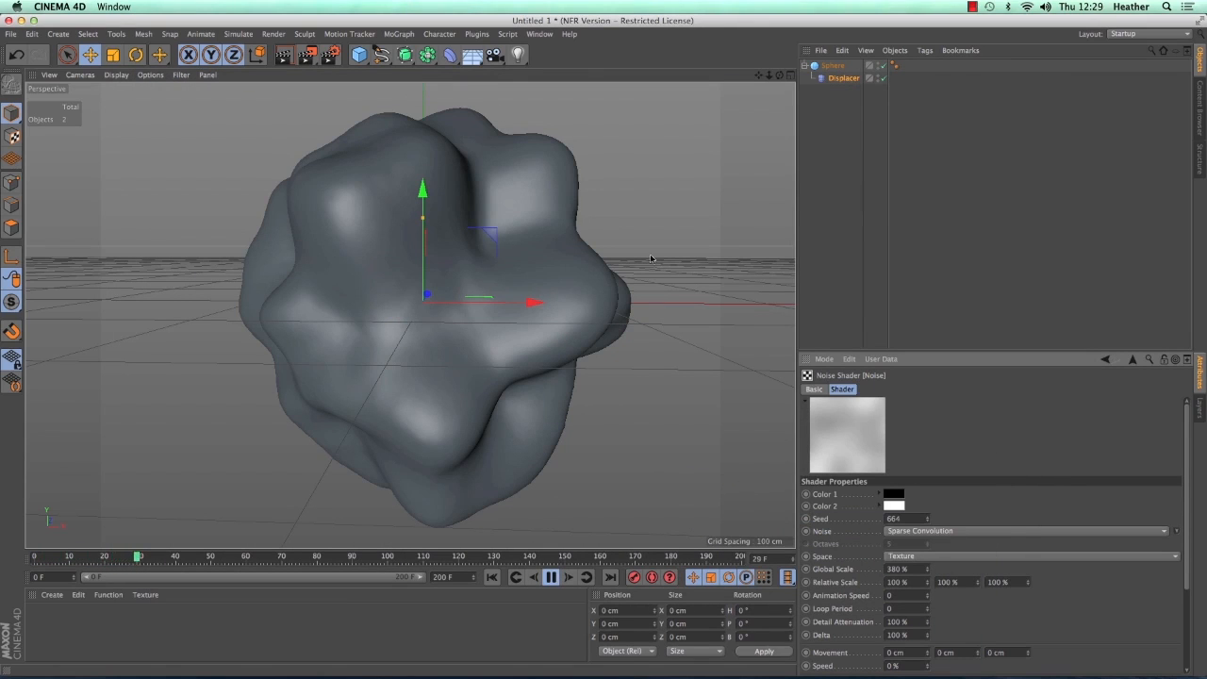
pyautogui.click(551, 577)
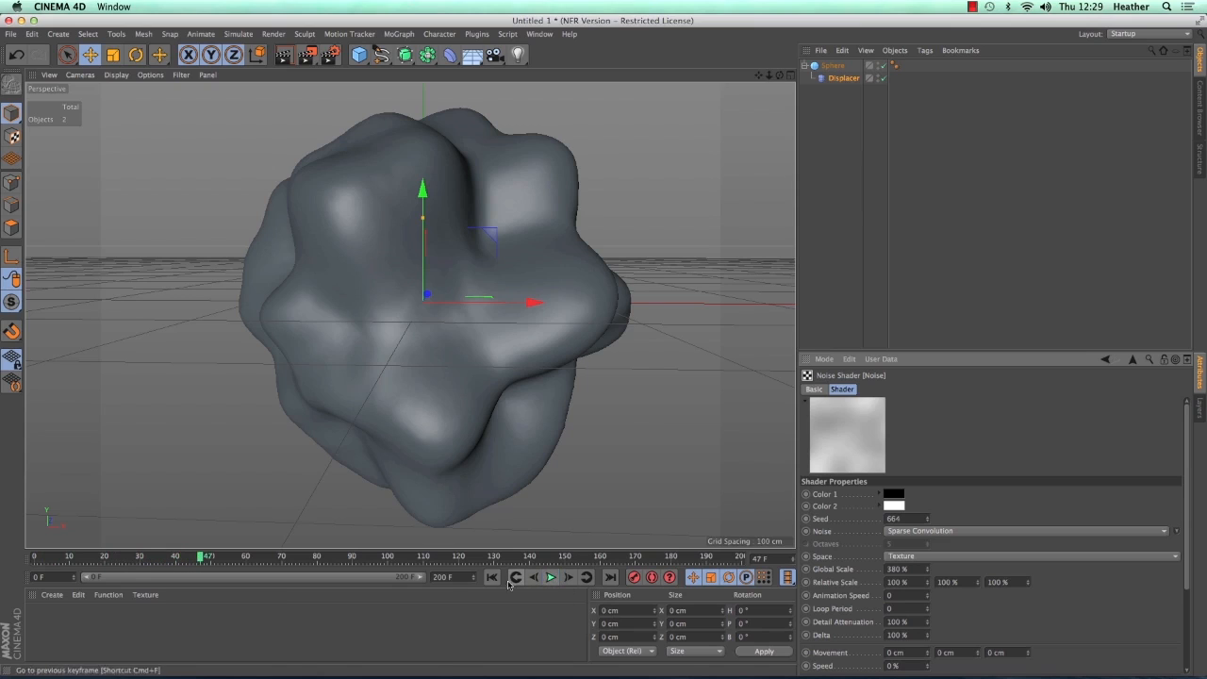
pyautogui.click(491, 578)
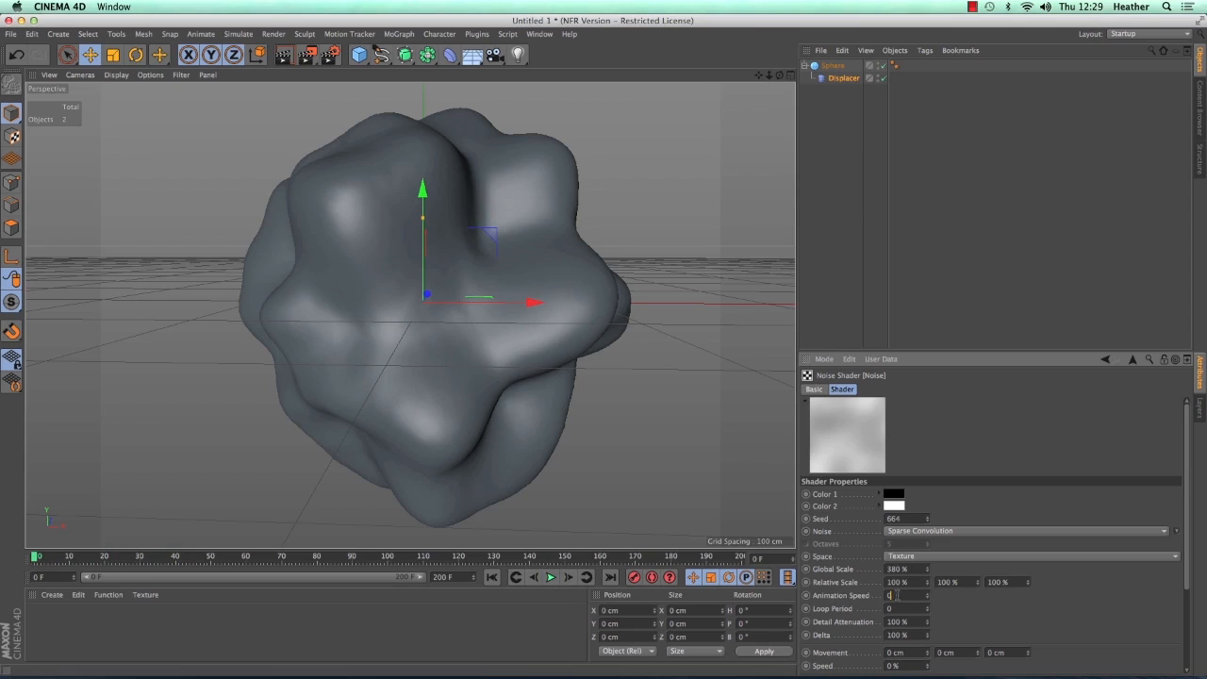
# - Set the Noise shader's animation speed to 1 and play the animation
pyautogui.click(893, 595)
pyautogui.press('Return')
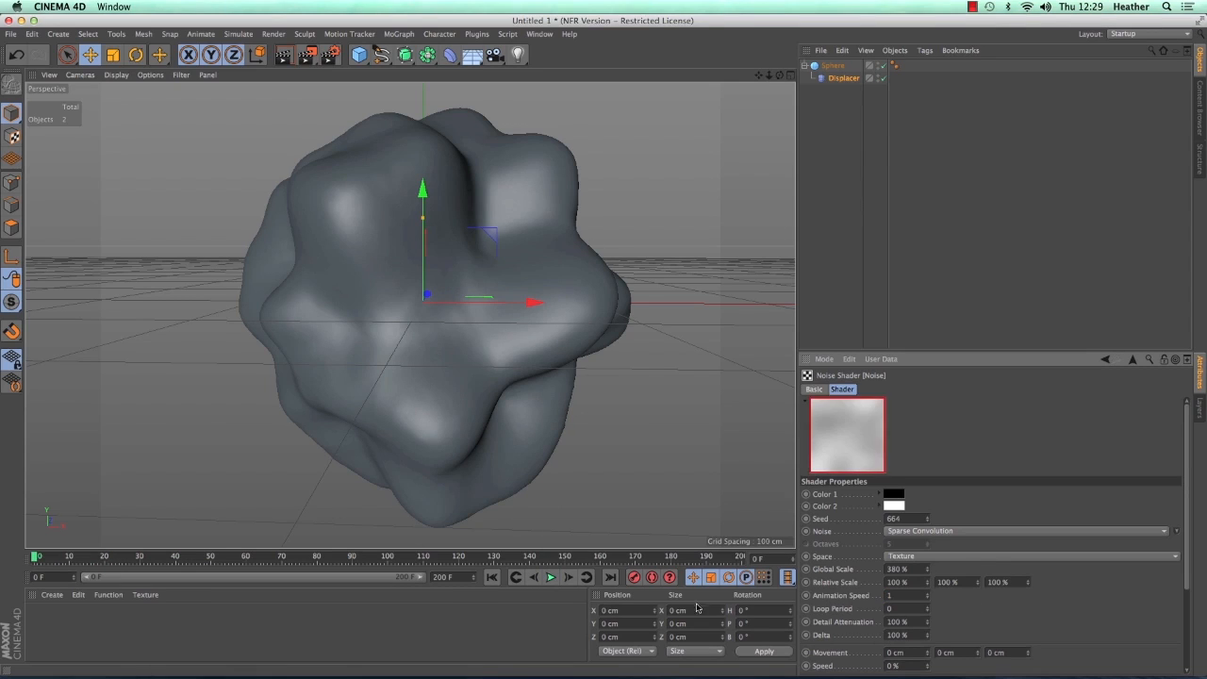
pyautogui.click(551, 577)
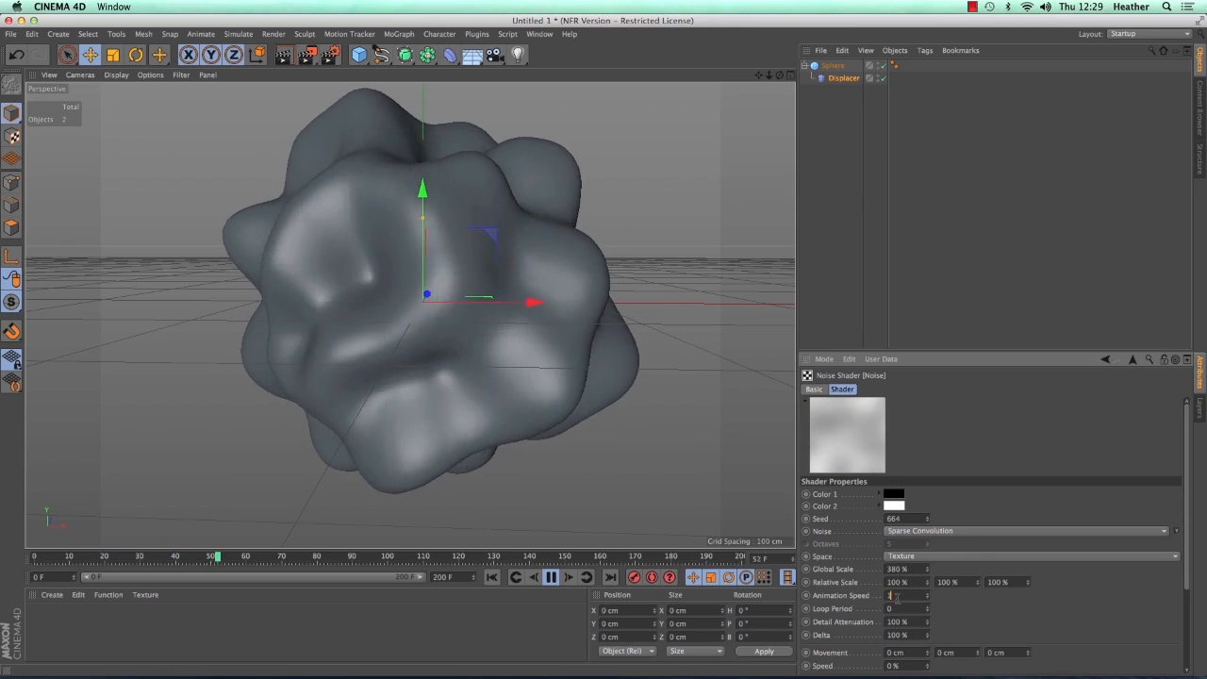
# - Try animation speeds of 10 and 0.1 on the Noise shader while the animation plays
pyautogui.write('0')
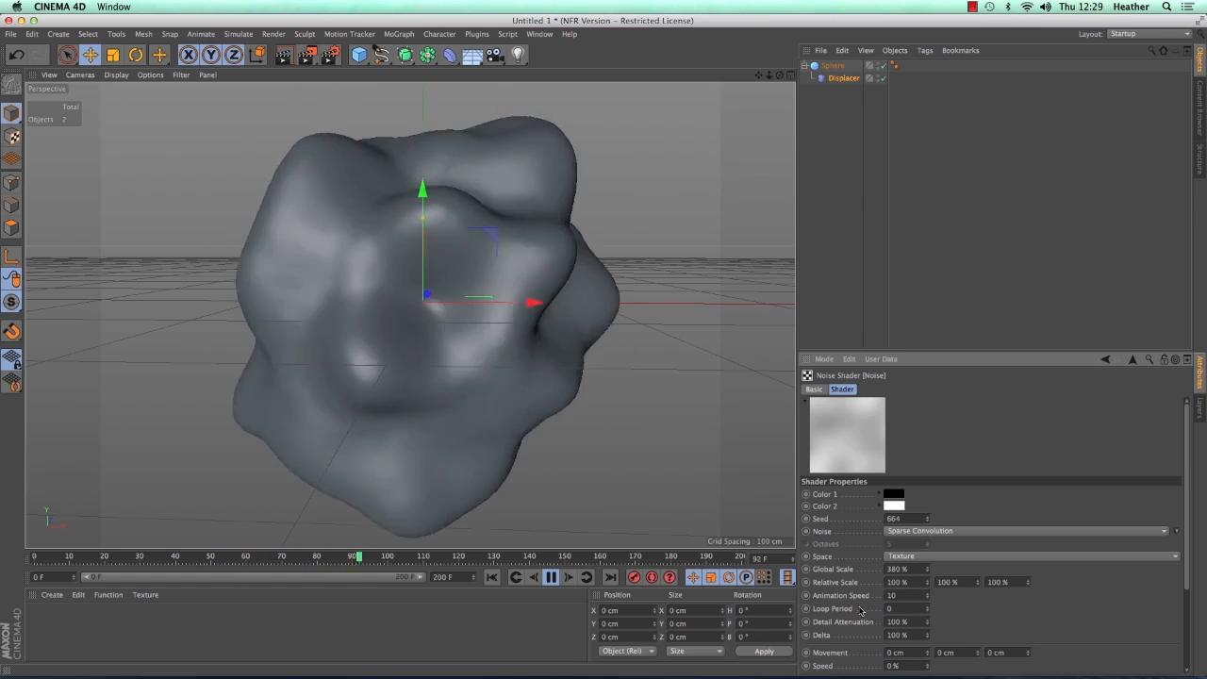
pyautogui.moveTo(890, 595); pyautogui.dragTo(872, 601)
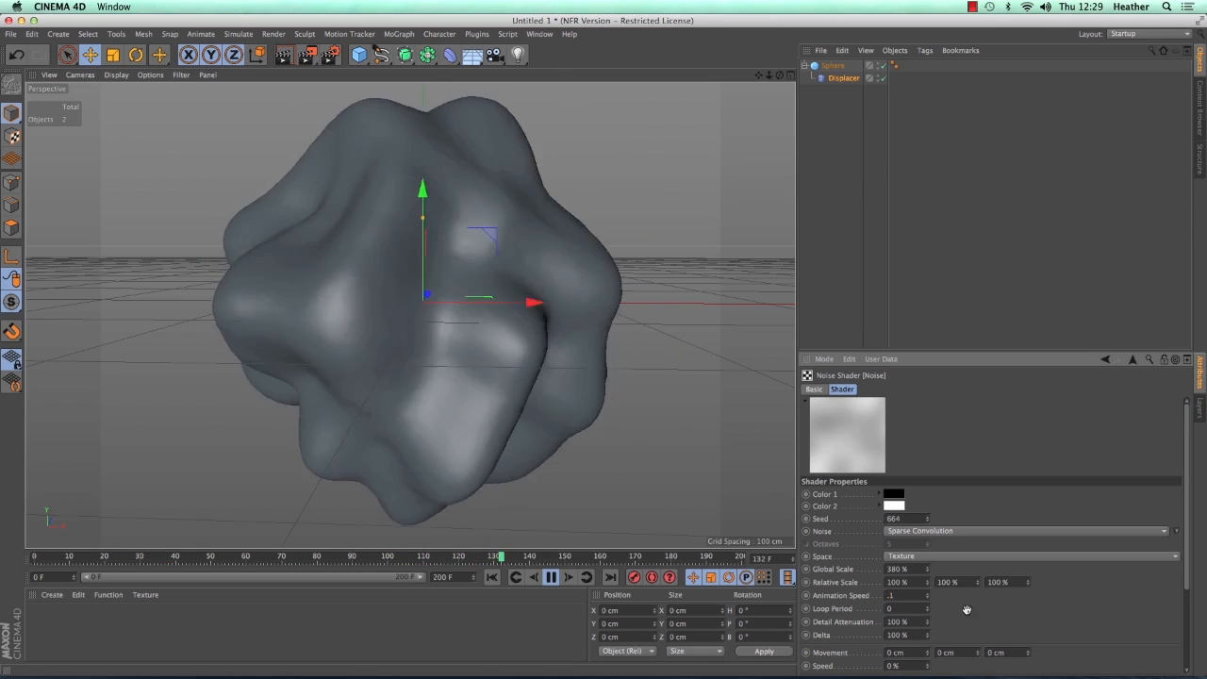
pyautogui.write('0.1')
pyautogui.press('Return')
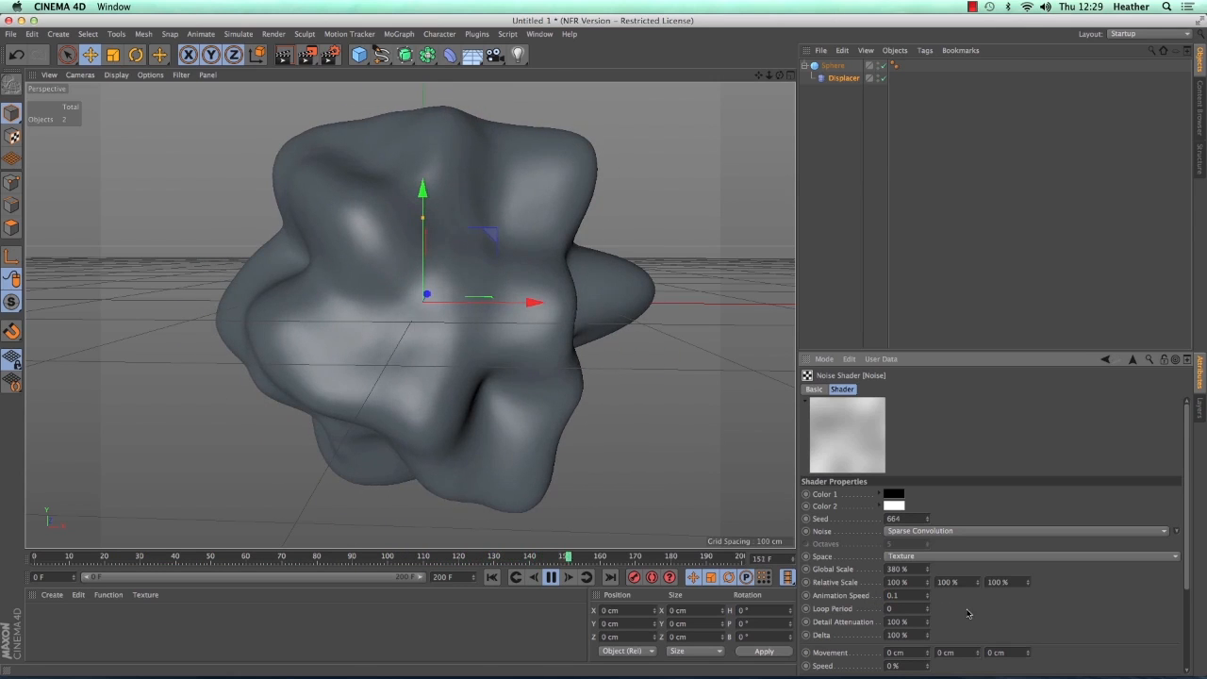
# - Set the Noise shader's animation speed back to 1, stop playback and return to frame 0
pyautogui.moveTo(906, 595); pyautogui.dragTo(869, 598)
pyautogui.write('1')
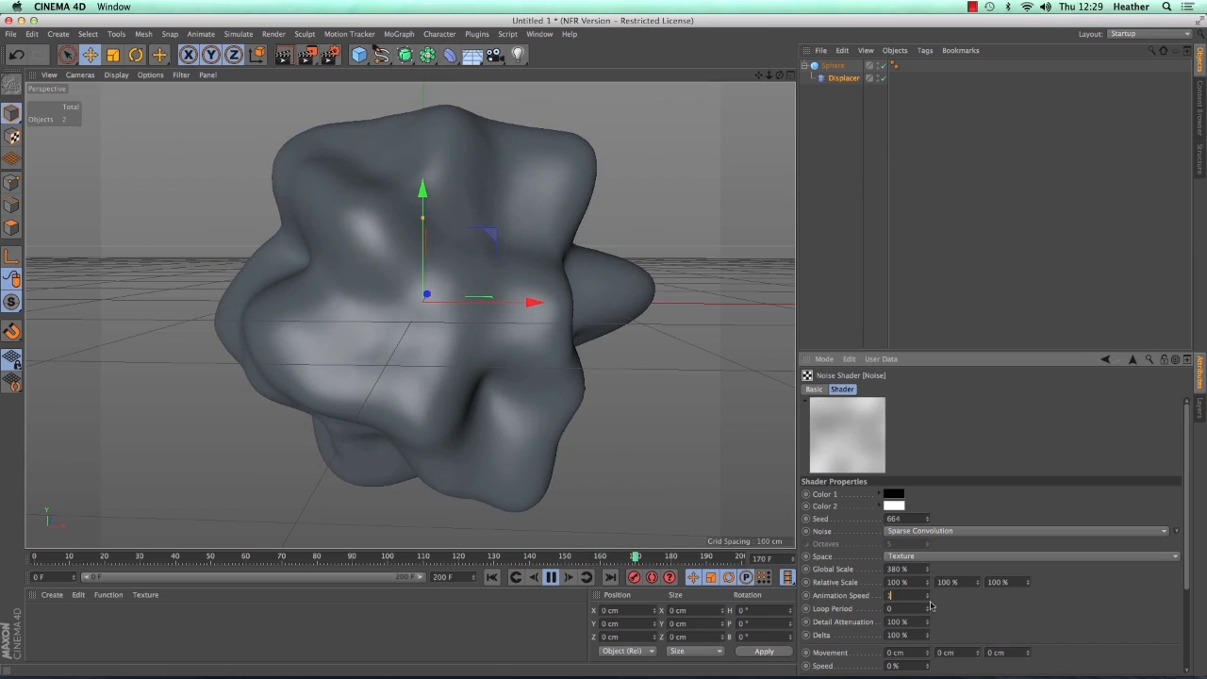
pyautogui.press('Return')
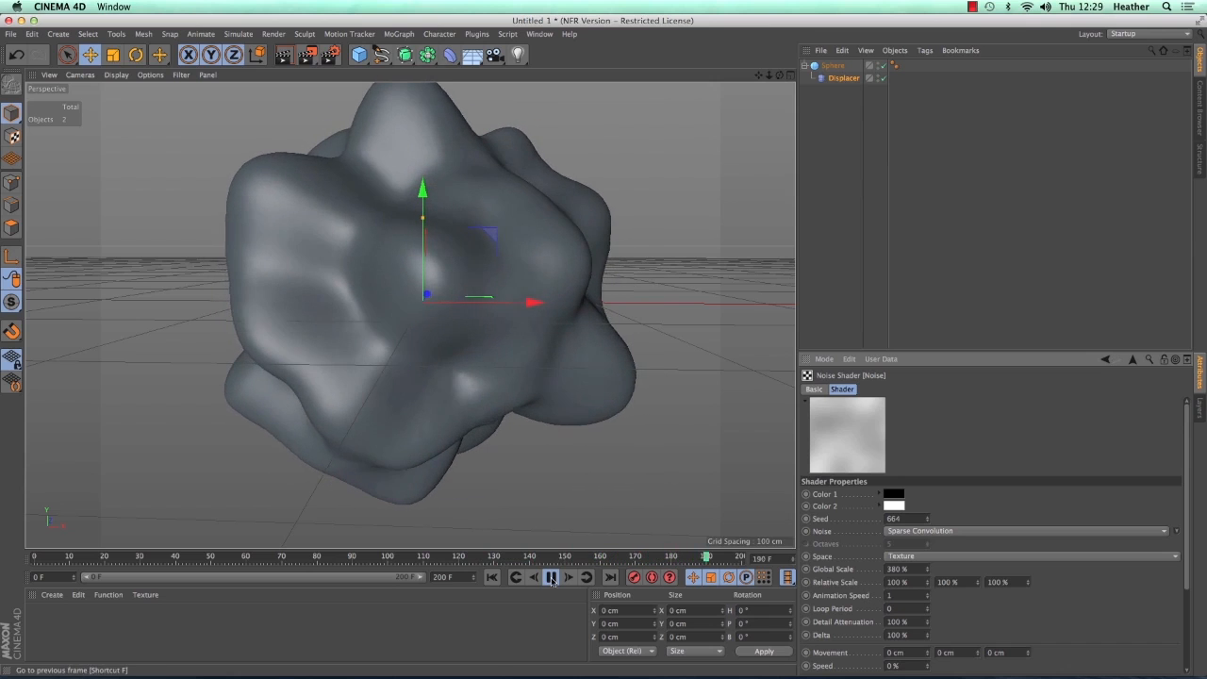
pyautogui.click(551, 578)
pyautogui.click(493, 578)
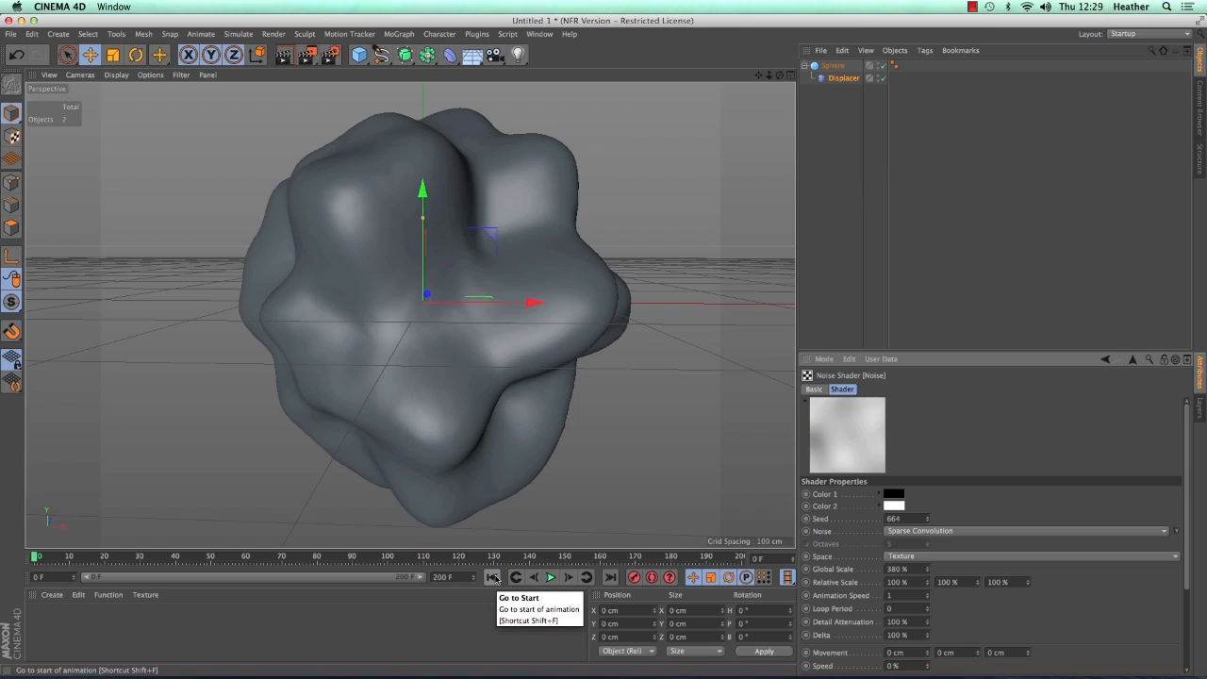
# - Select the Displacer and set its falloff shape to Sphere
pyautogui.click(834, 79)
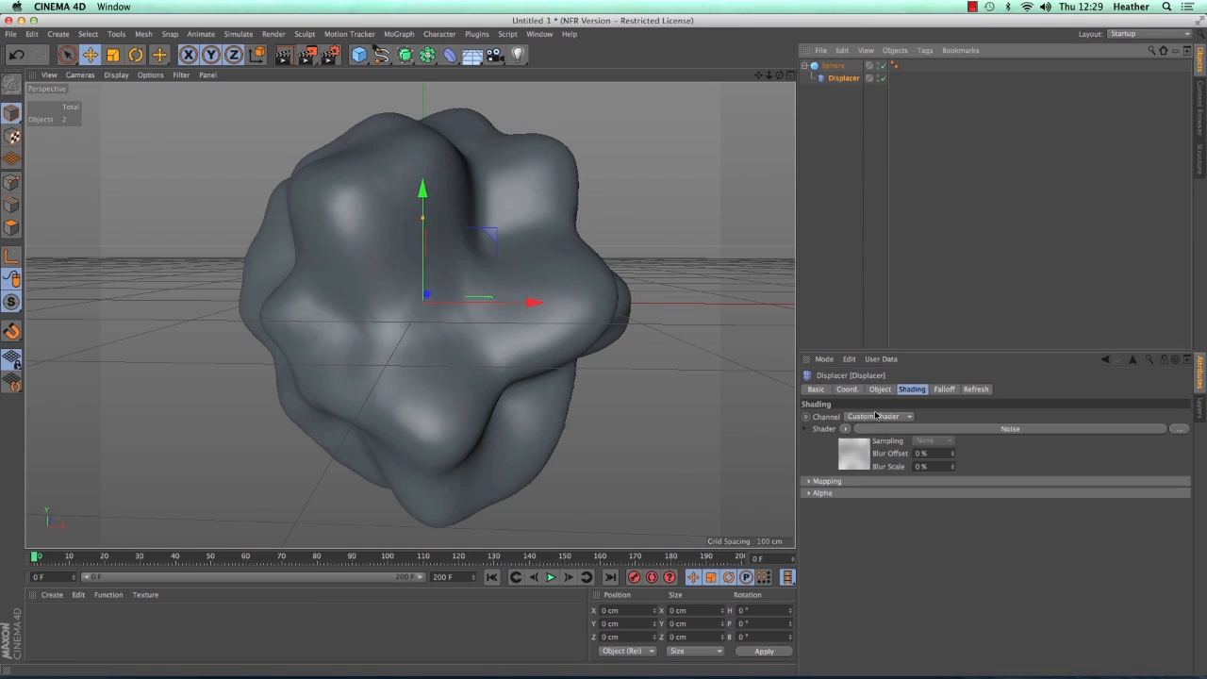
pyautogui.click(944, 389)
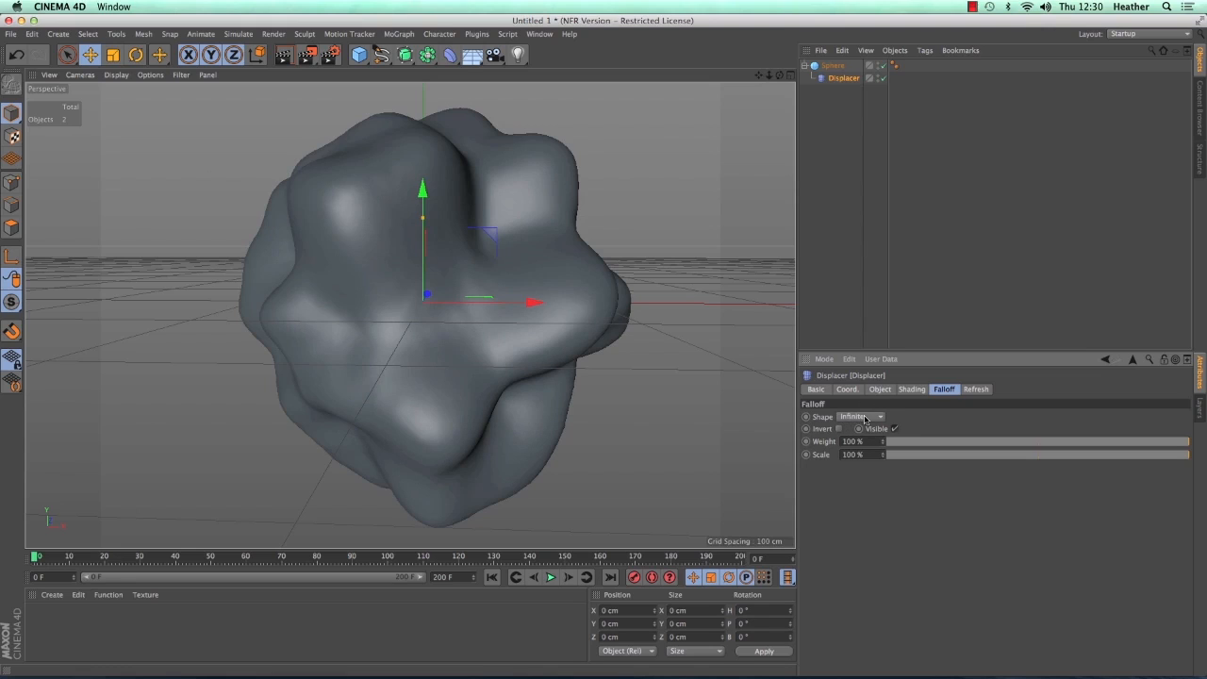
pyautogui.click(861, 417)
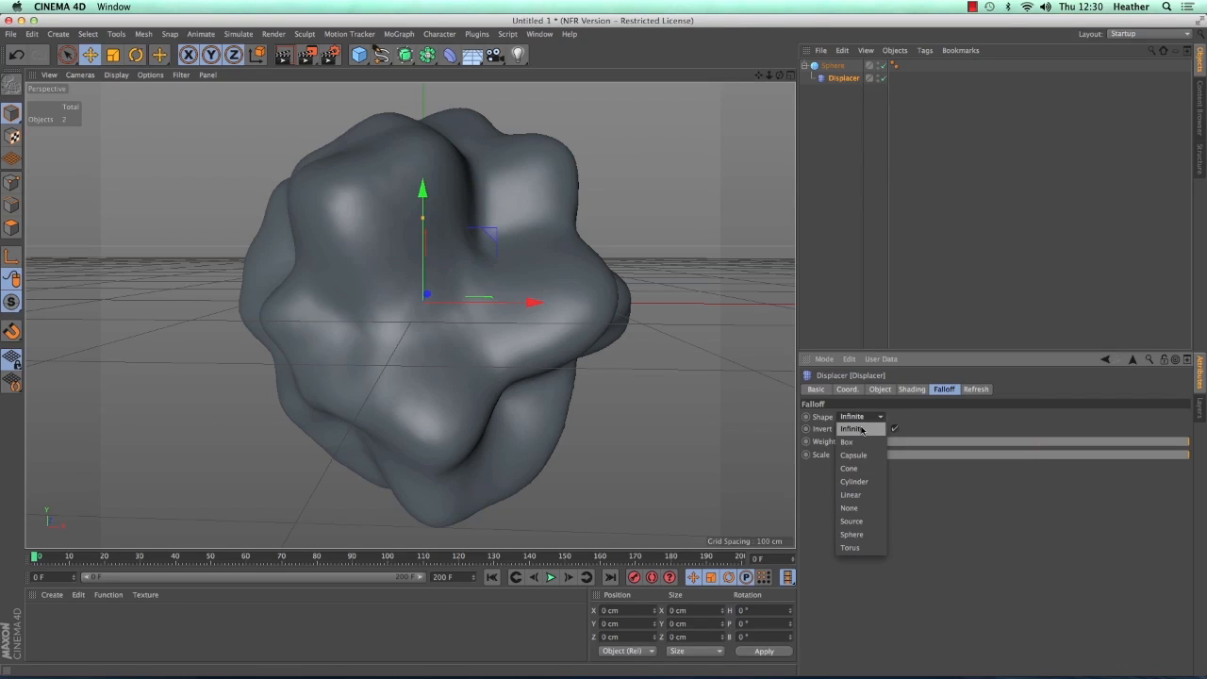
pyautogui.click(853, 534)
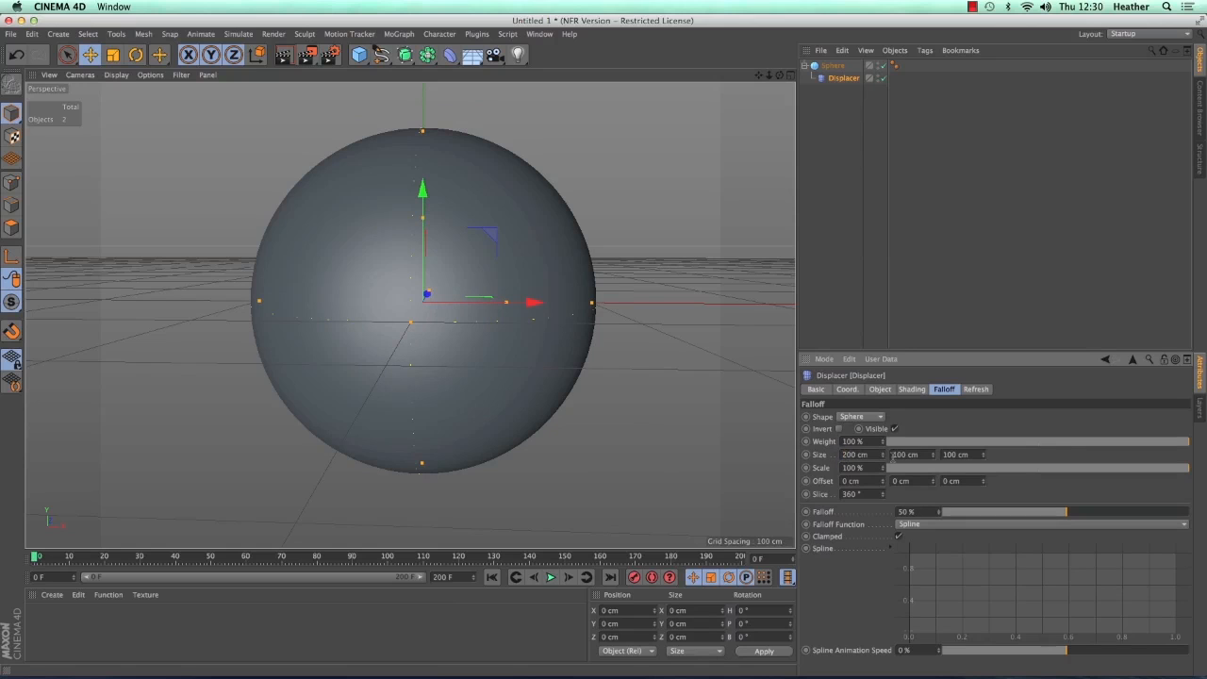
# - Set the second and third size values of the Displacer's spherical falloff to 200 cm each
pyautogui.moveTo(899, 455); pyautogui.dragTo(942, 455)
pyautogui.write('2')
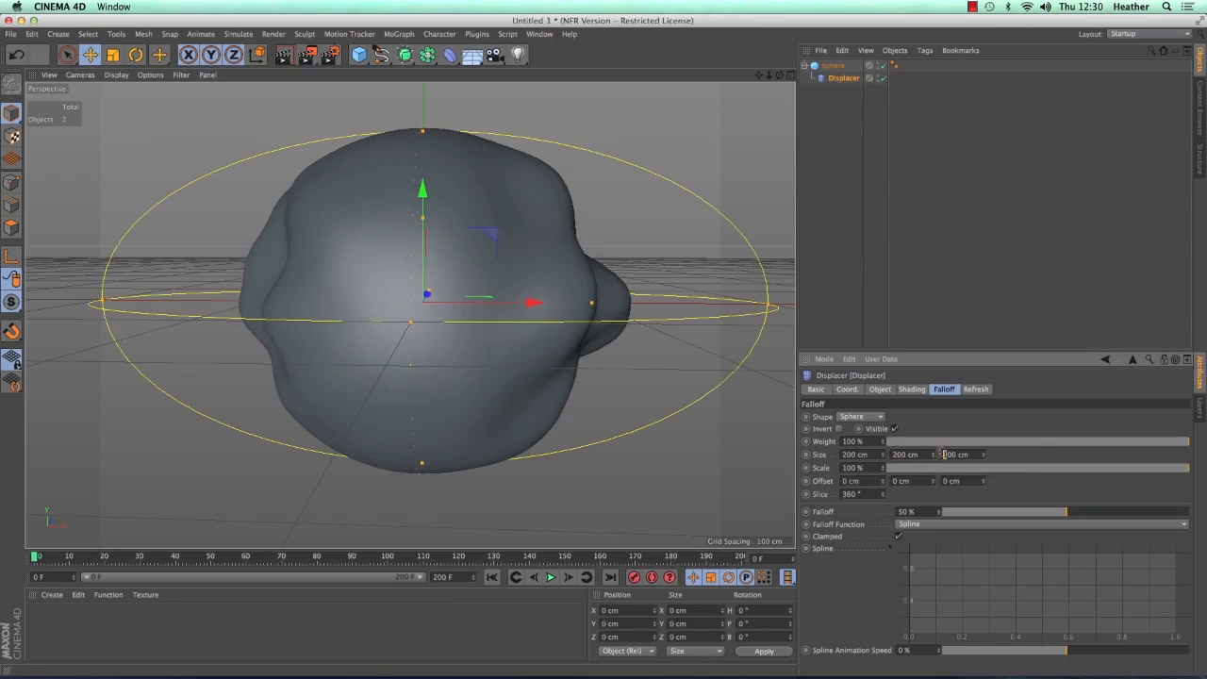
pyautogui.write('2')
pyautogui.click(946, 425)
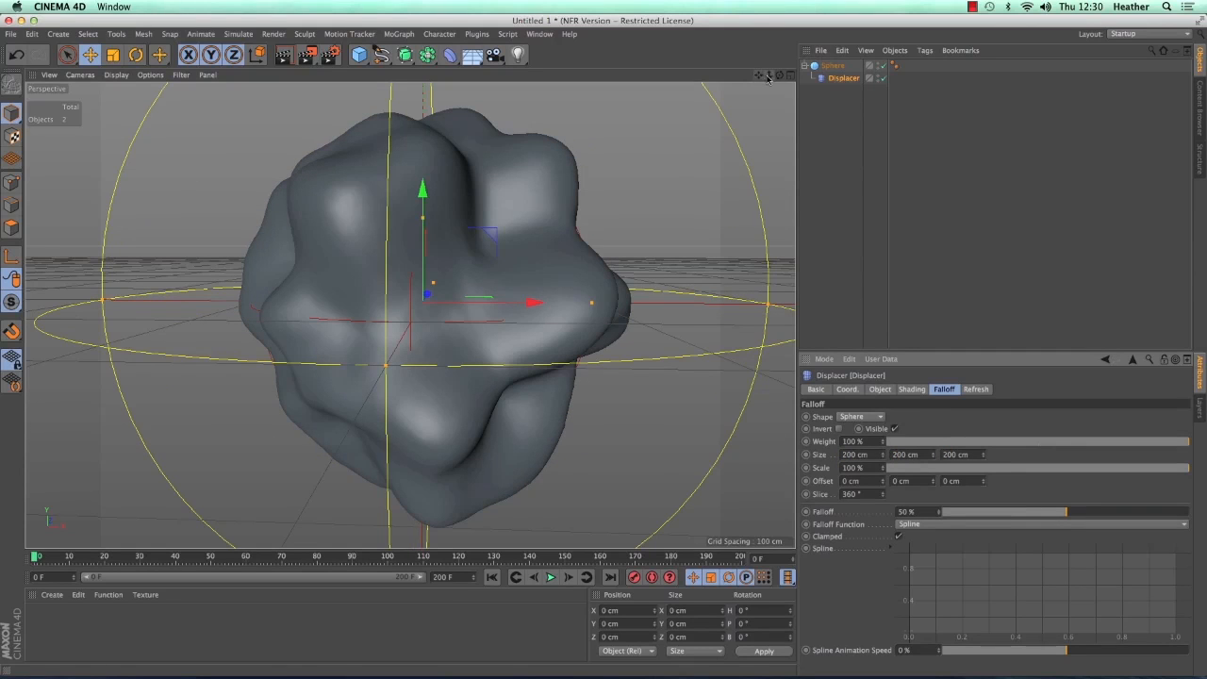
# - Try the spherical falloff by moving the Displacer along X to about -140 cm and back near the sphere's centre
pyautogui.moveTo(768, 76); pyautogui.dragTo(742, 92)
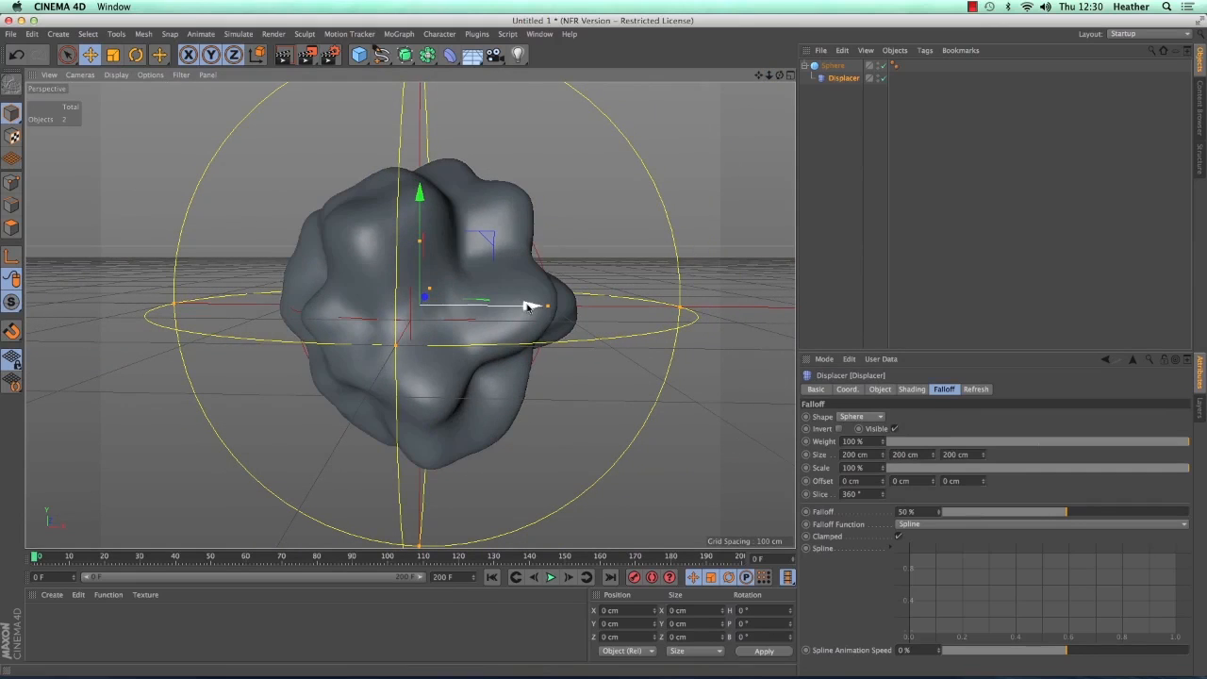
pyautogui.moveTo(528, 307); pyautogui.dragTo(365, 323)
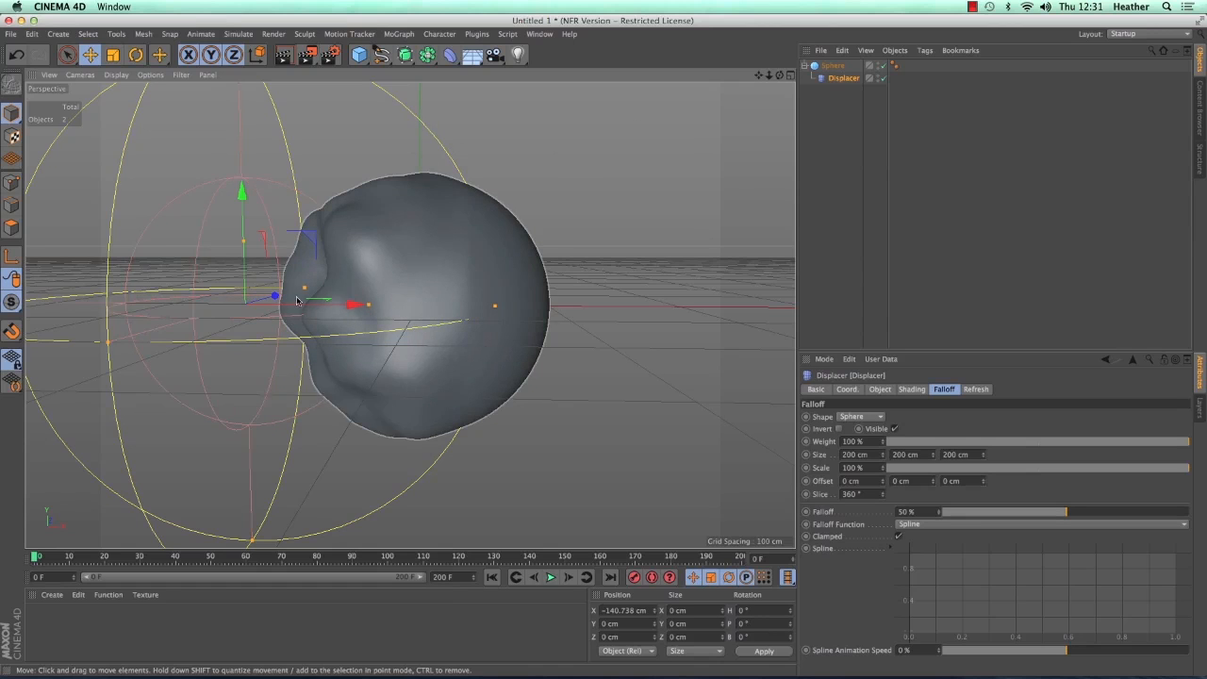
pyautogui.moveTo(351, 304); pyautogui.dragTo(508, 305)
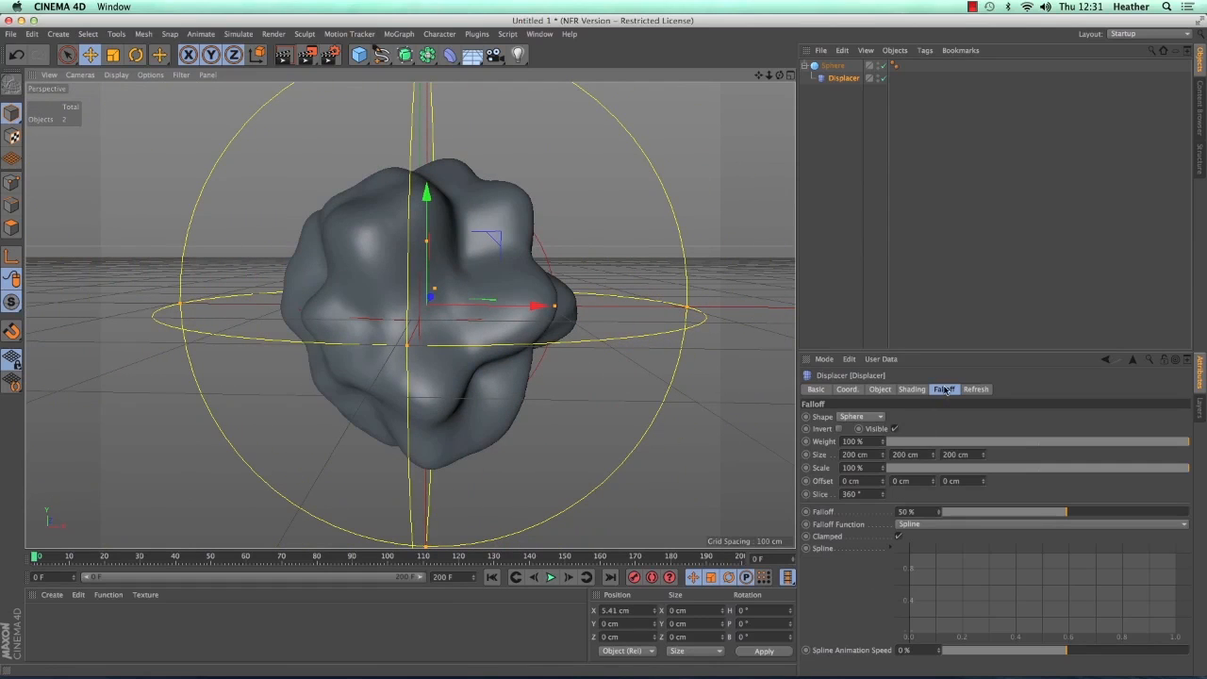
# - Set the Displacer's X position to -300 cm and keyframe it at frame 0
pyautogui.click(846, 390)
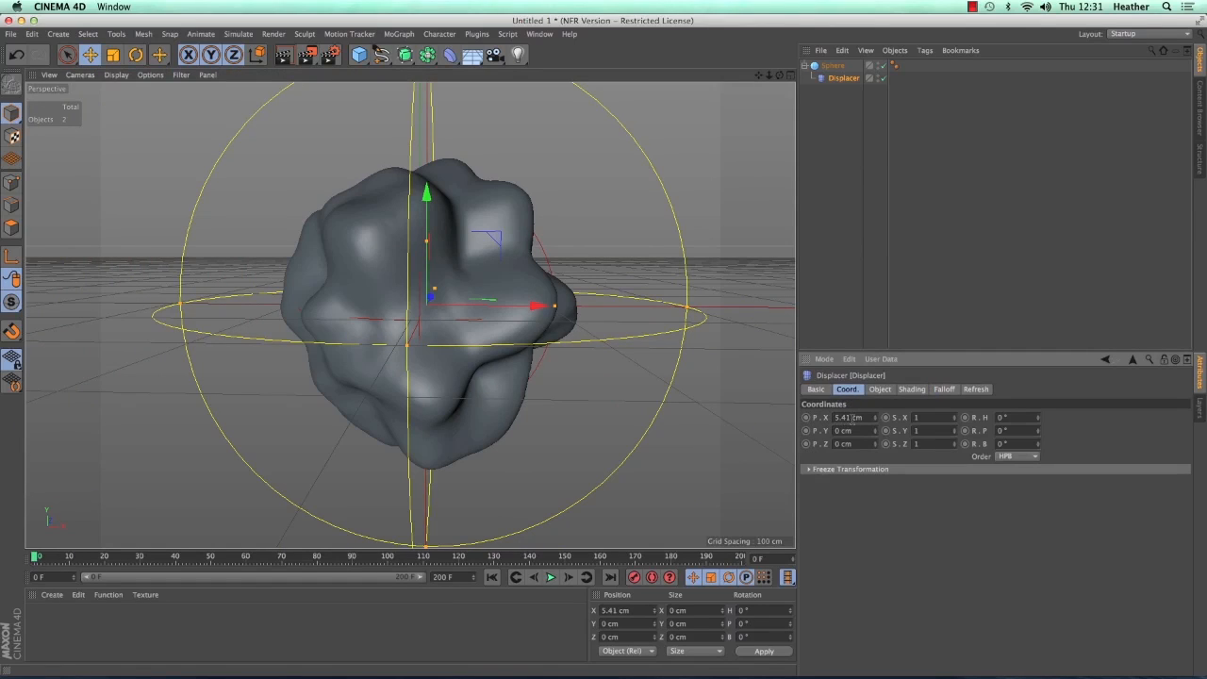
pyautogui.doubleClick(852, 416)
pyautogui.write('-300')
pyautogui.press('Return')
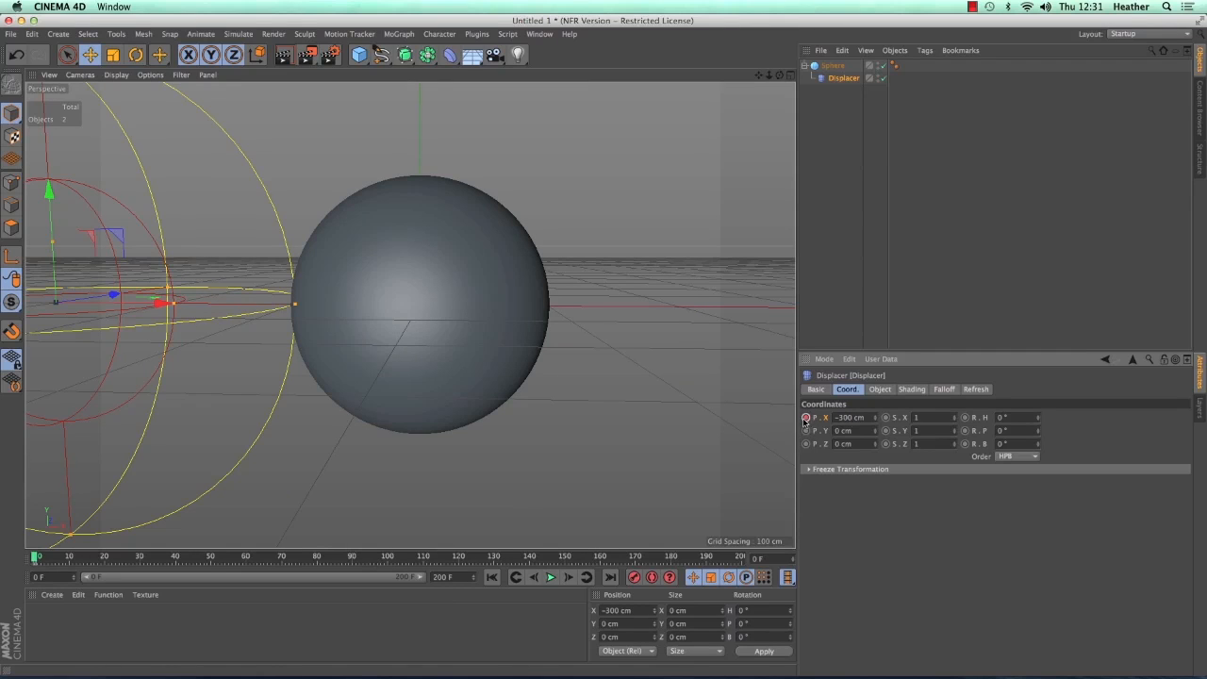
pyautogui.click(805, 418)
# - At frame 100, set the Displacer's X position to 300 cm and keyframe it
pyautogui.click(37, 557)
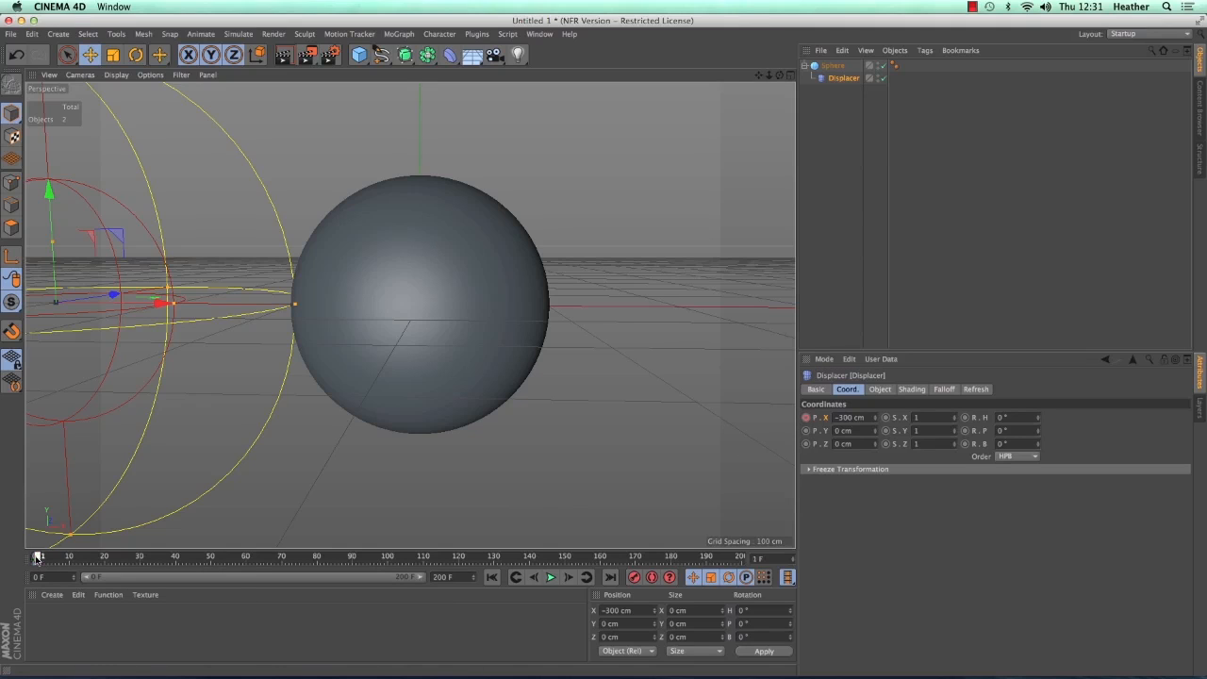
pyautogui.moveTo(37, 558); pyautogui.dragTo(386, 571)
pyautogui.click(836, 418)
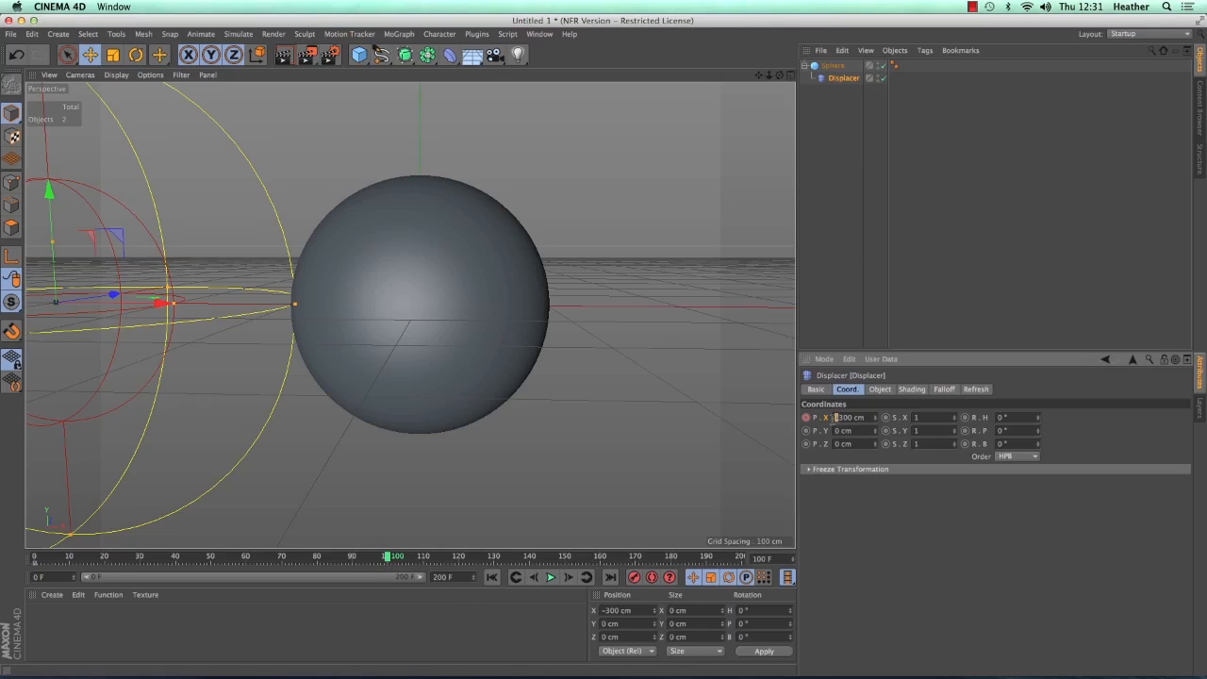
pyautogui.keyDown('ctrl'); pyautogui.click(806, 419); pyautogui.keyUp('ctrl')
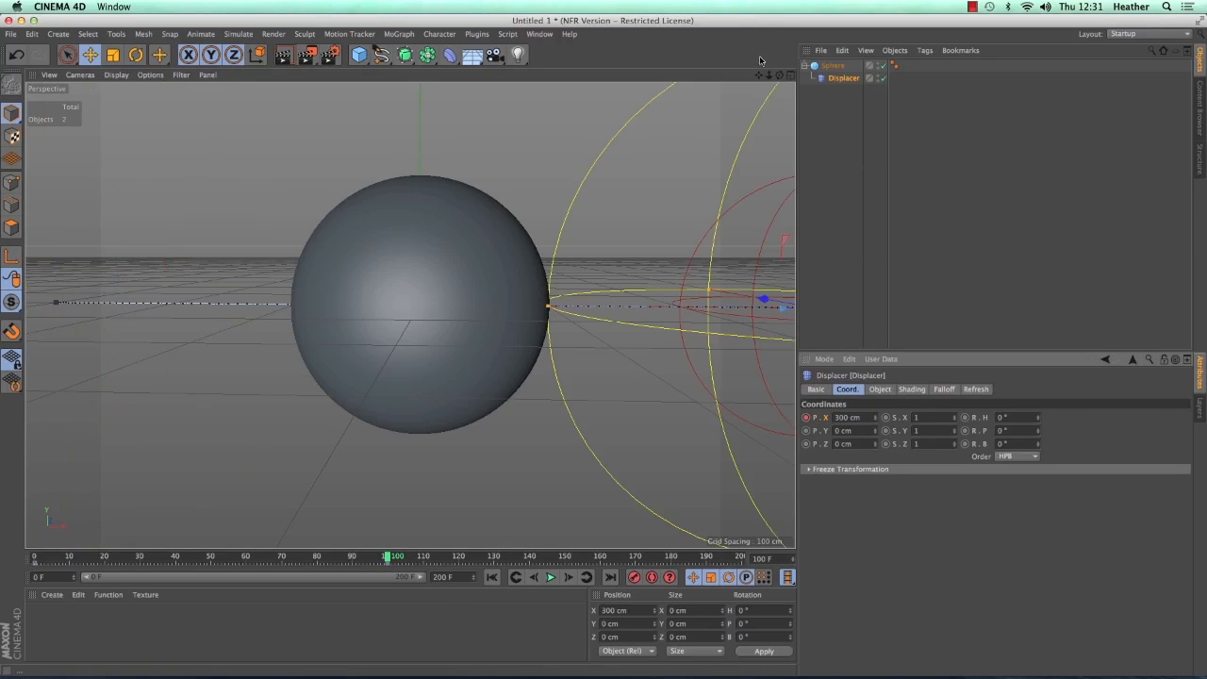
# - At frame 200, set the Displacer's X position to -300 cm and keyframe it
pyautogui.moveTo(769, 75); pyautogui.dragTo(707, 75)
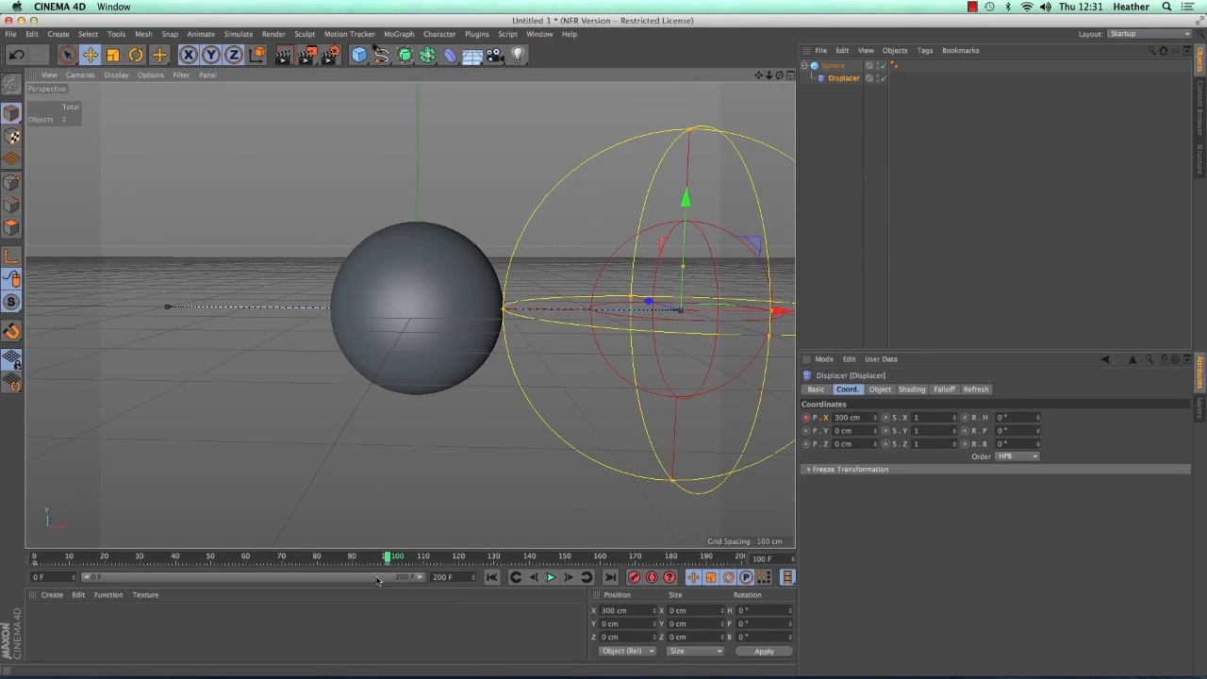
pyautogui.moveTo(387, 556); pyautogui.dragTo(742, 571)
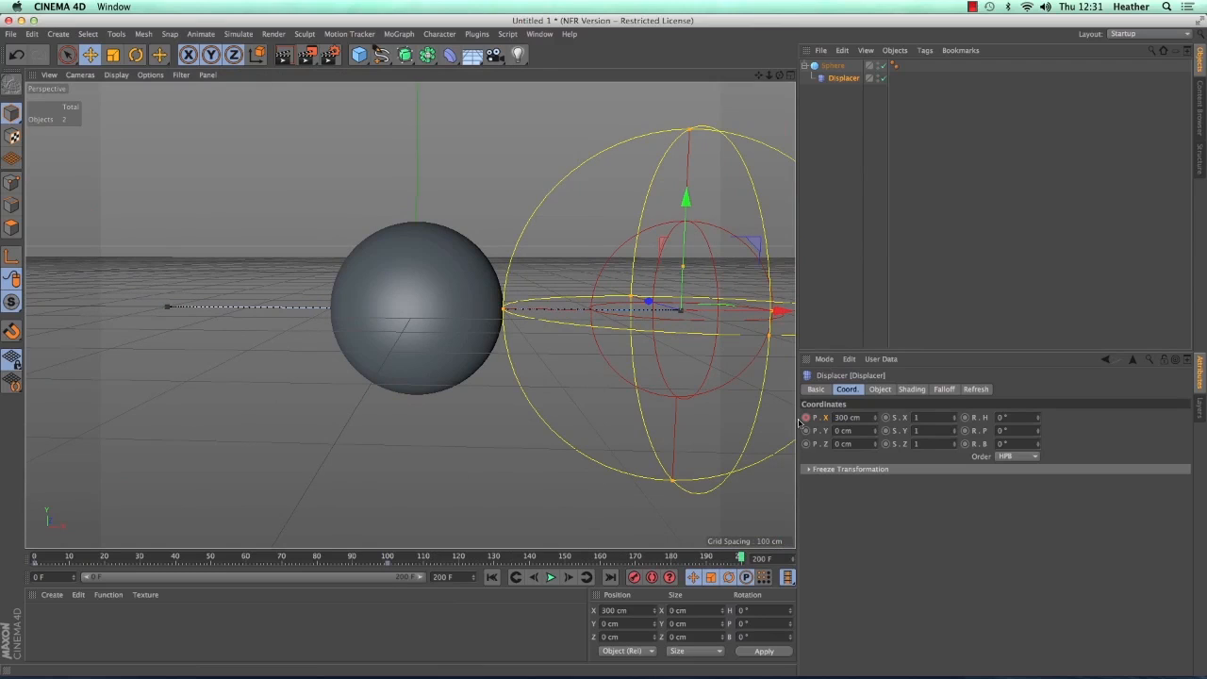
pyautogui.click(837, 418)
pyautogui.write('-')
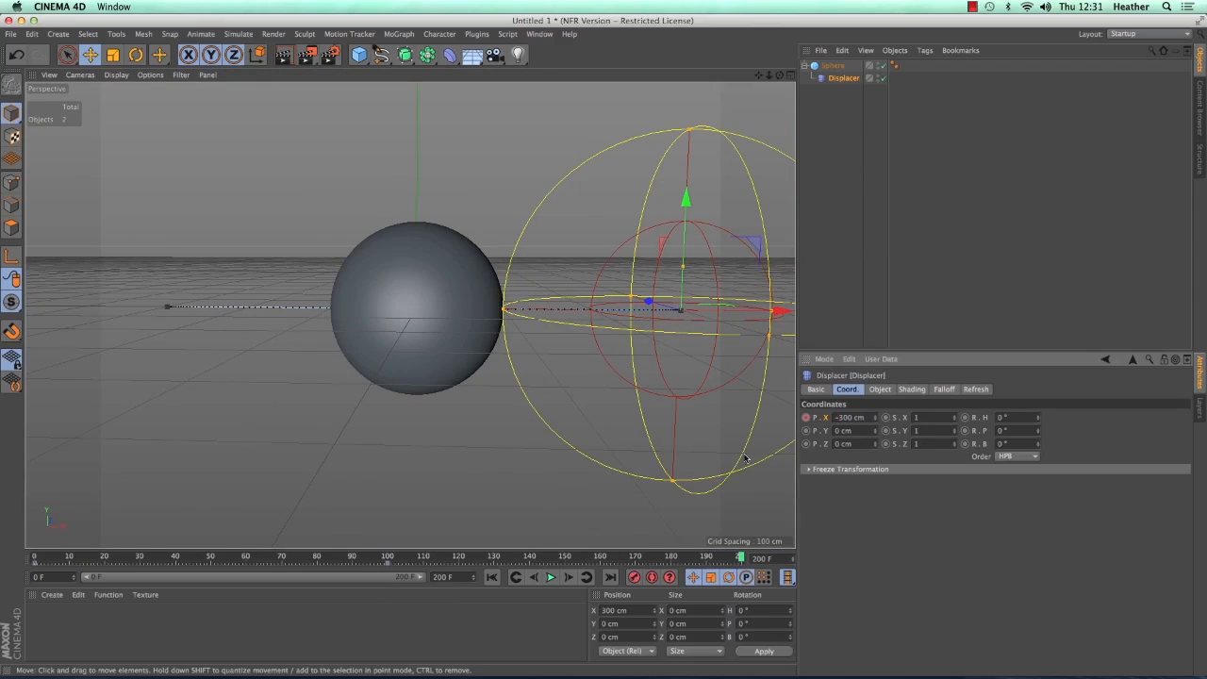
pyautogui.click(807, 418)
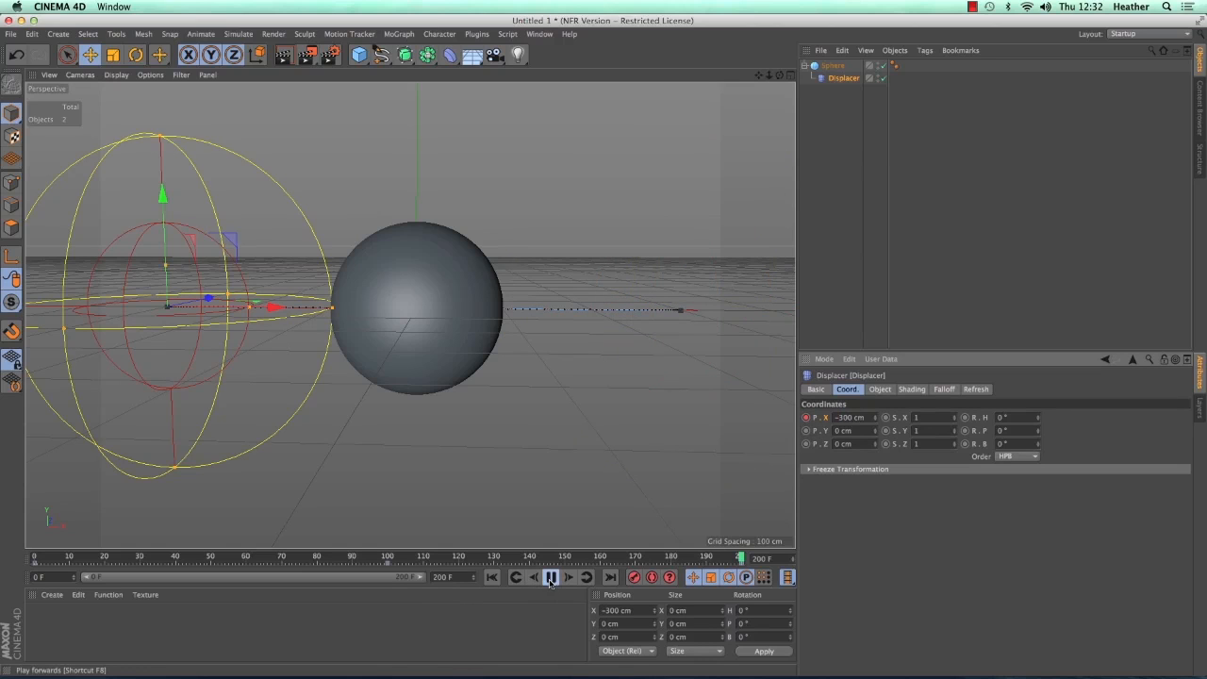
# - Play the animation to check the Displacer's movement through the sphere, stop it and return to frame 0
pyautogui.click(551, 578)
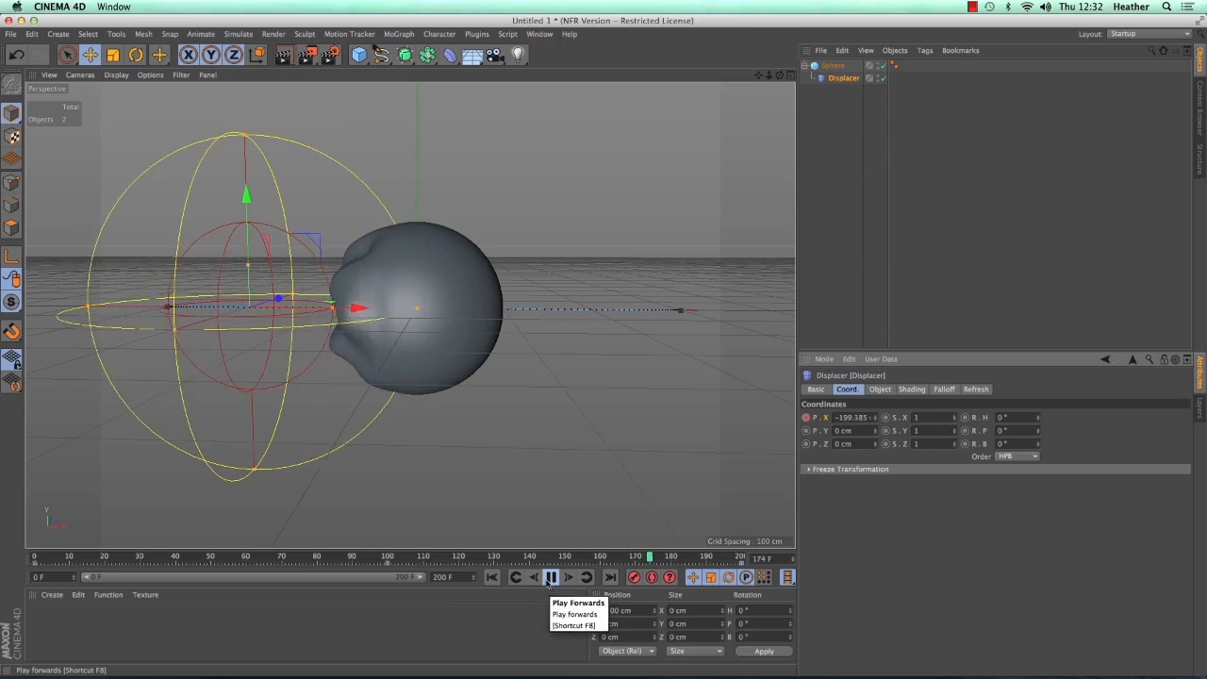
pyautogui.click(550, 577)
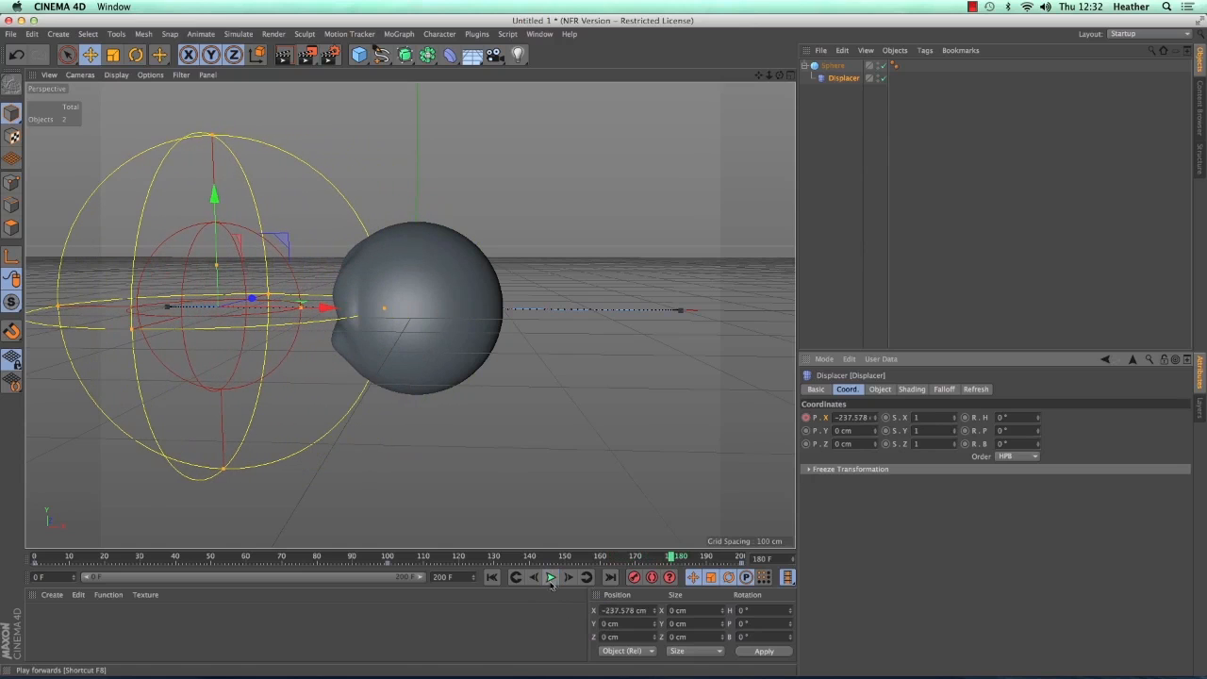
pyautogui.click(492, 578)
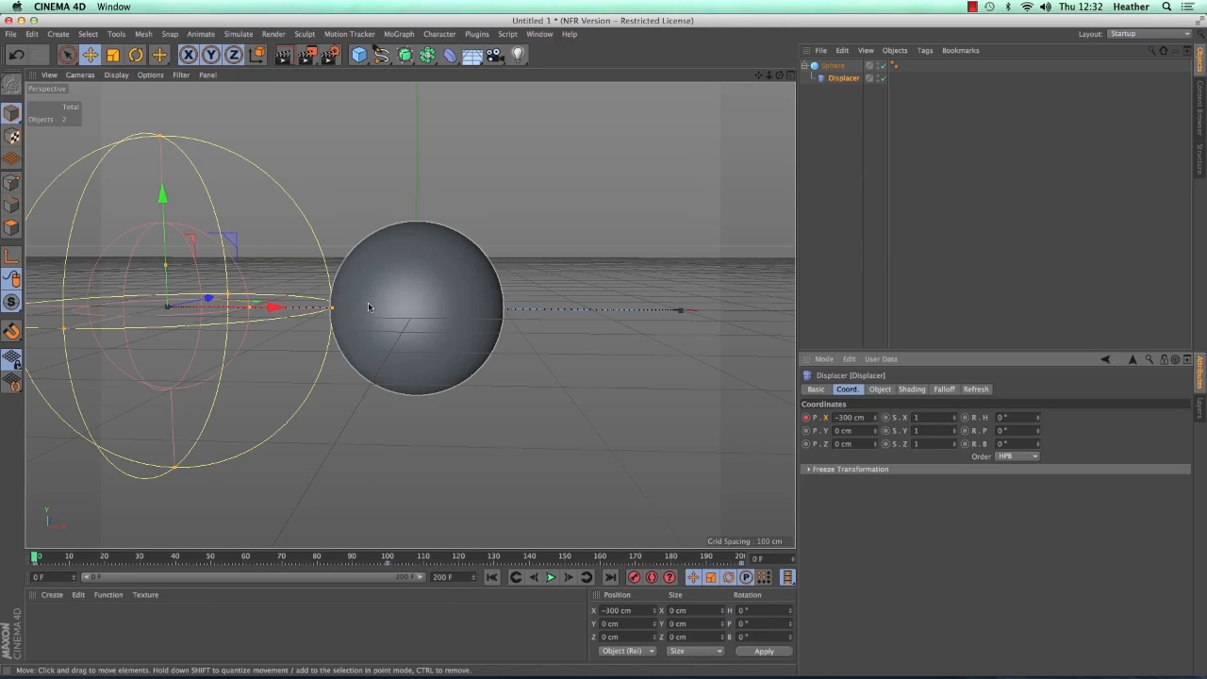
# - At frame 100, keyframe the Displacer's Noise shader with noise type Sparse Convolution and Global Scale 380%
pyautogui.click(911, 390)
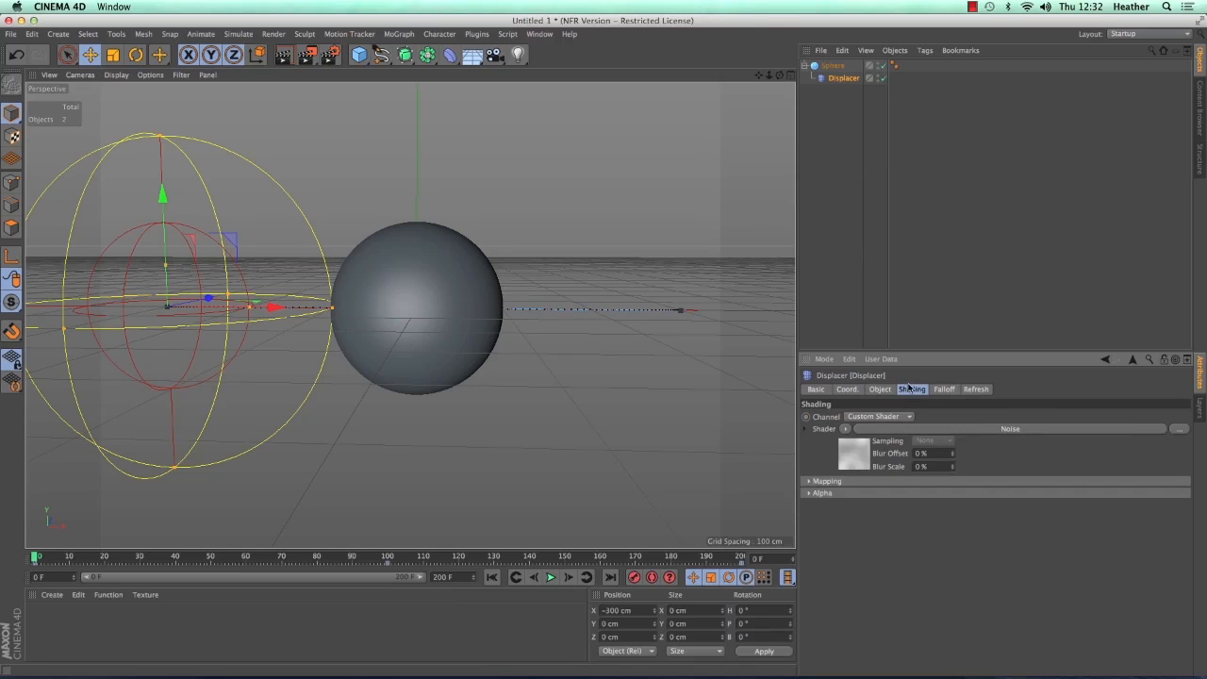
pyautogui.click(968, 427)
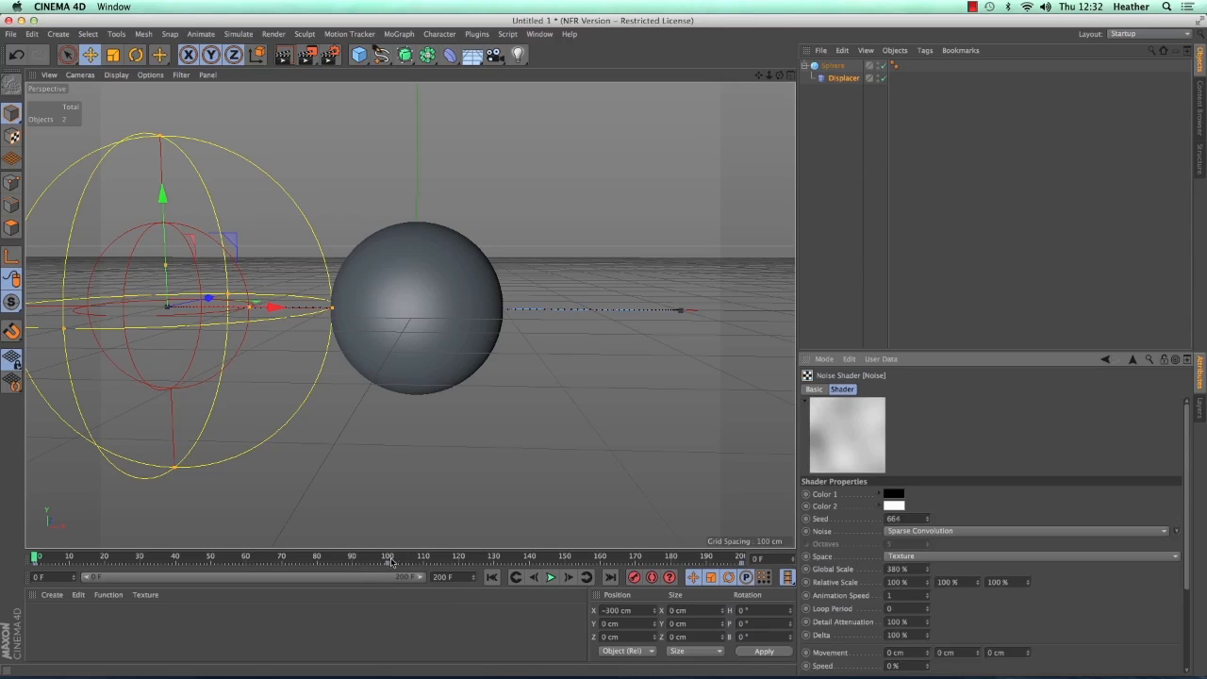
pyautogui.moveTo(35, 556); pyautogui.dragTo(387, 581)
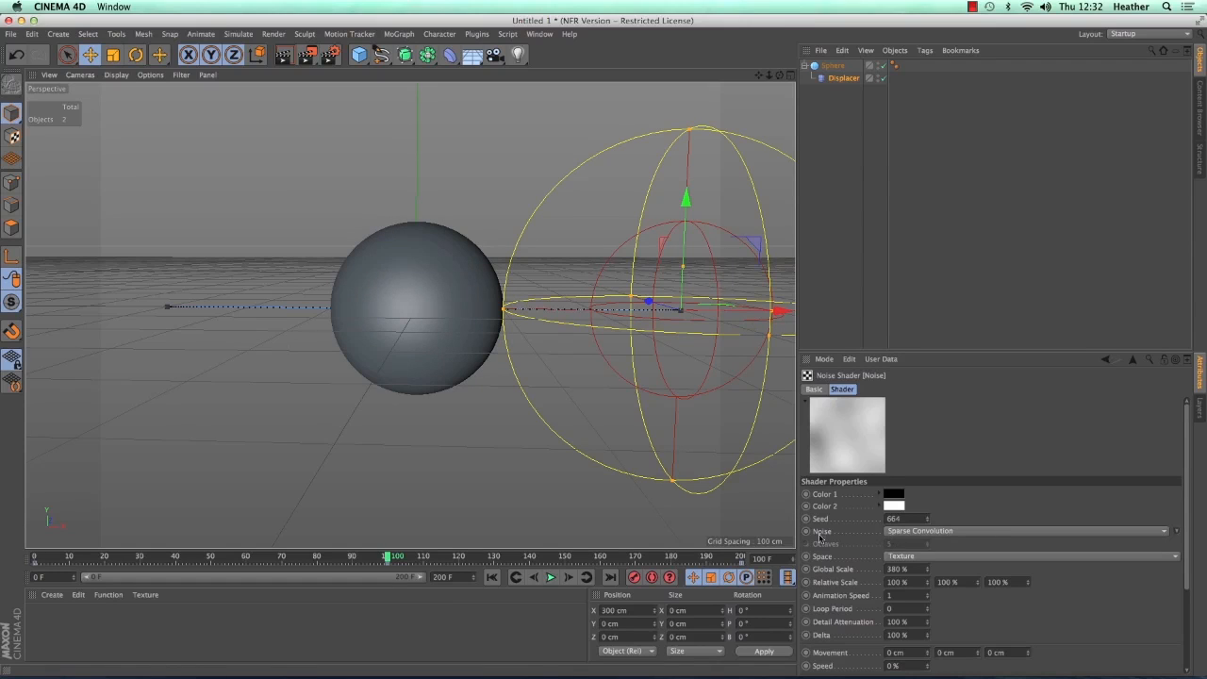
pyautogui.click(807, 532)
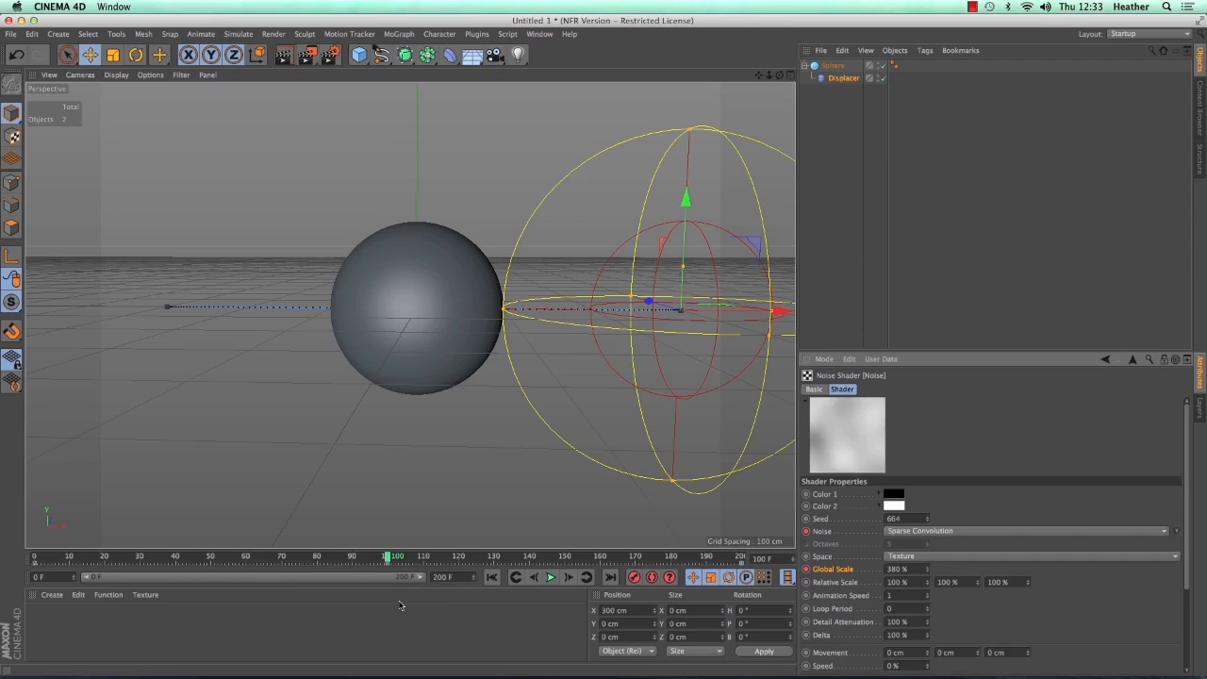
# - At frame 101, set the Noise shader to Nutous with Global Scale 1000% and keyframe both values
pyautogui.click(569, 578)
pyautogui.click(1176, 533)
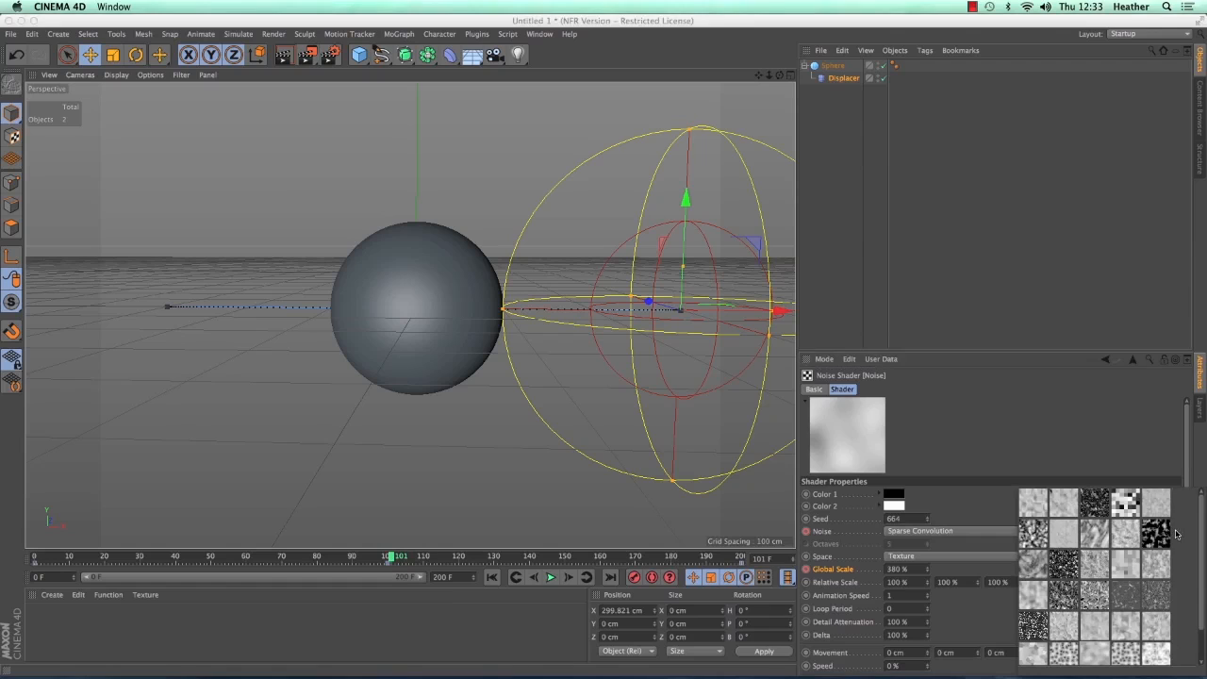
pyautogui.click(1063, 594)
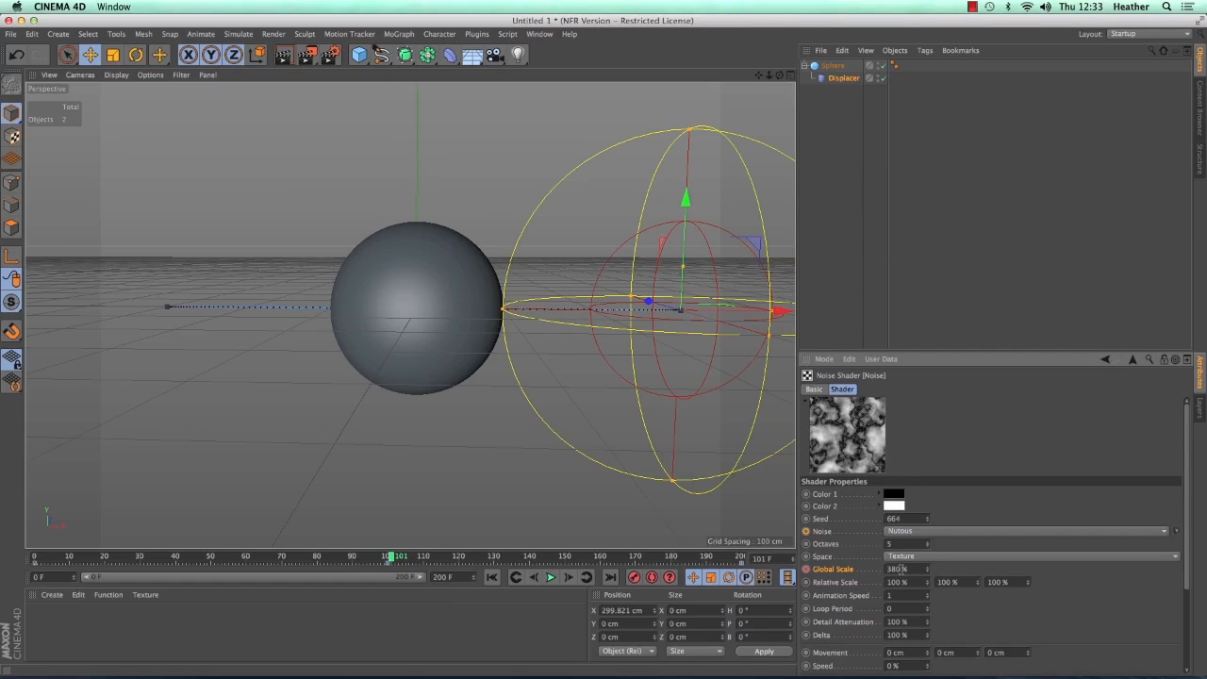
pyautogui.moveTo(901, 570); pyautogui.dragTo(877, 569)
pyautogui.write('100')
pyautogui.click(807, 532)
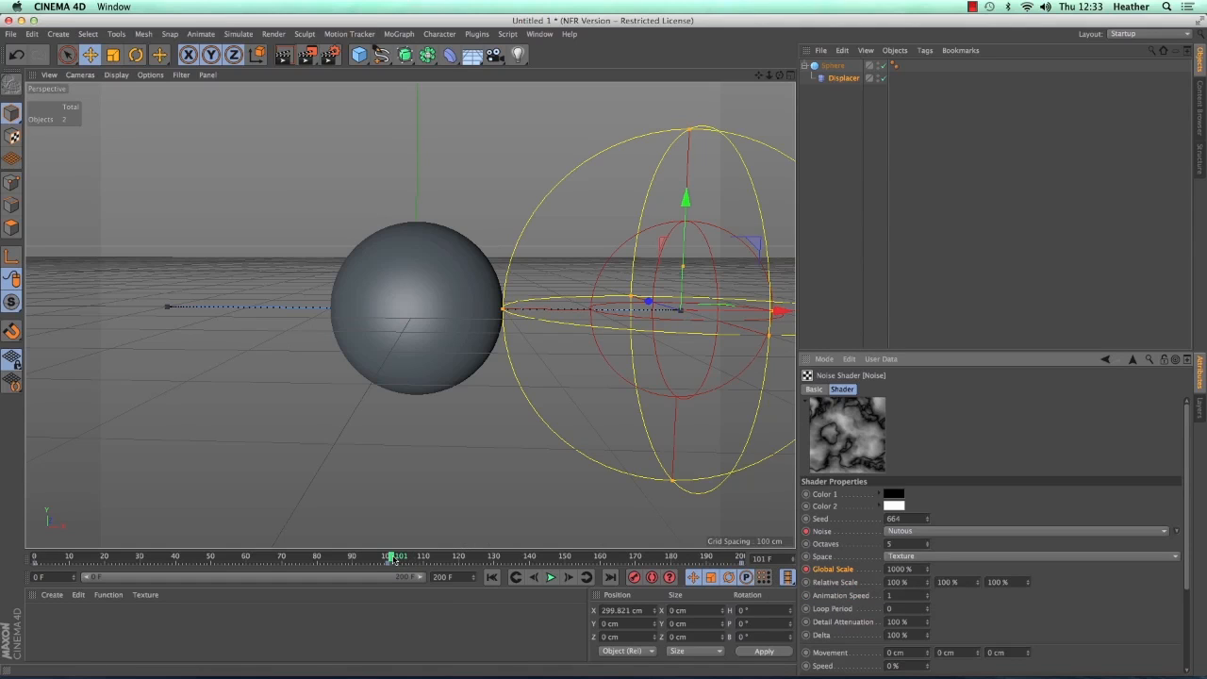
# - Return to frame 0 and play the animation to check the keyframed noise, stopping partway through
pyautogui.moveTo(391, 557); pyautogui.dragTo(34, 557)
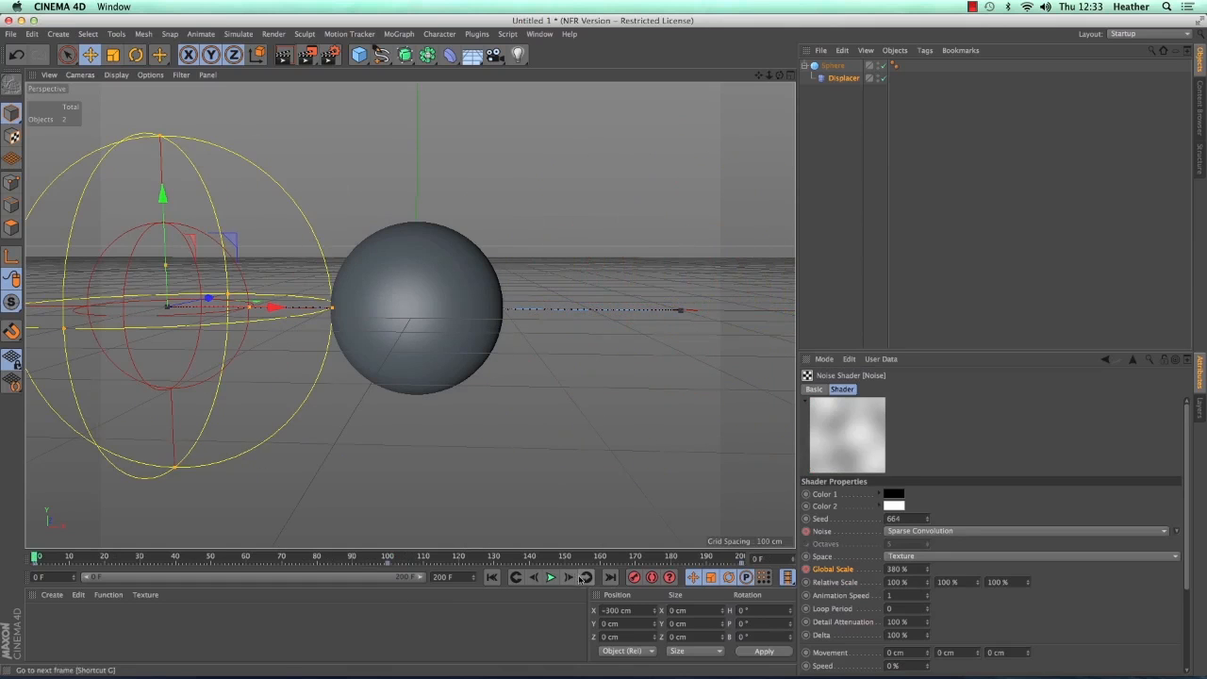
pyautogui.click(551, 579)
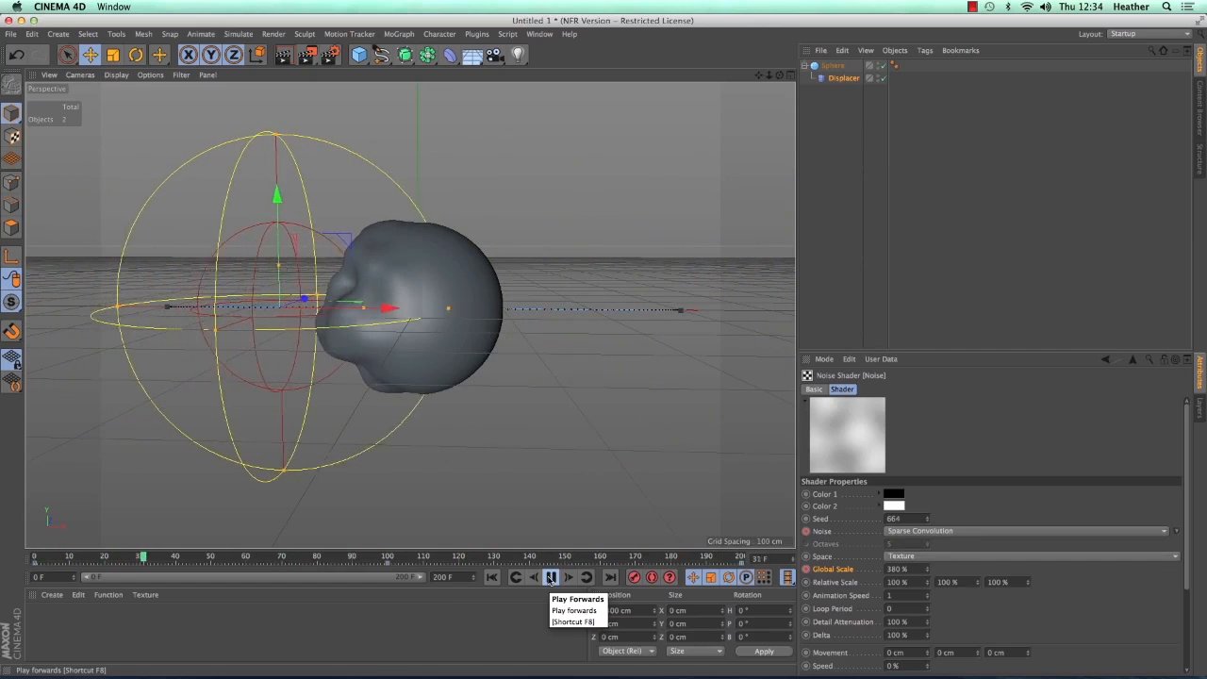
pyautogui.click(551, 577)
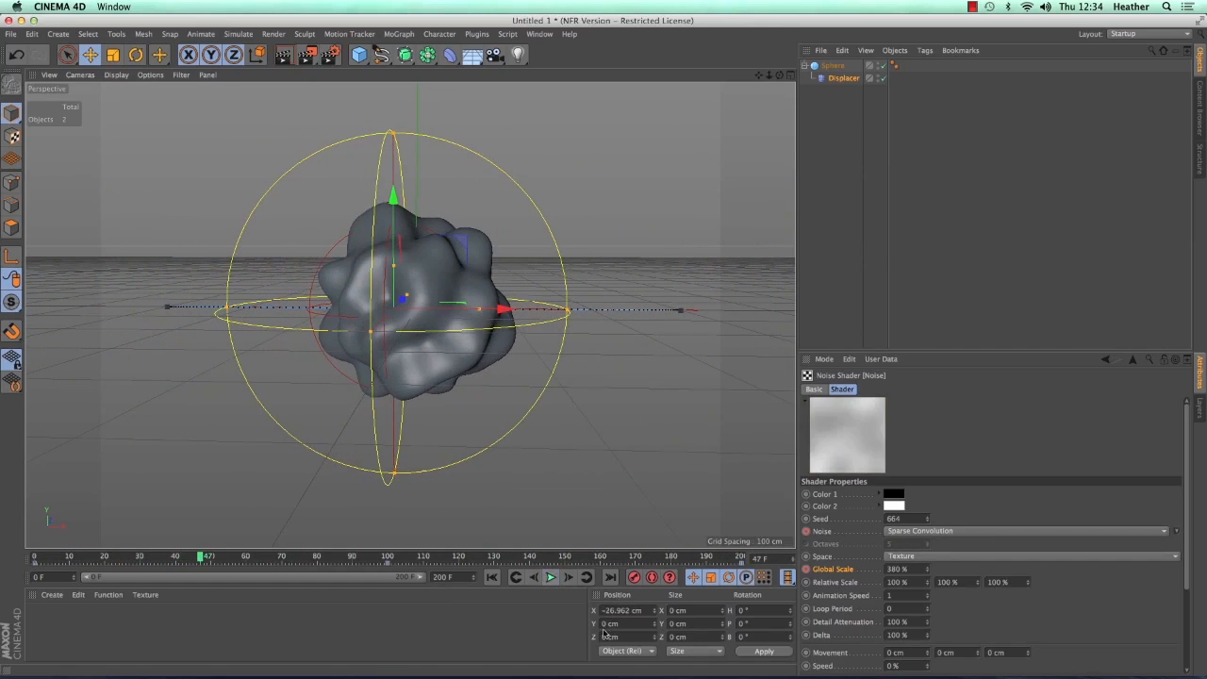
# - Watch the example video in QuickTime Player, and examine the noise settings in noise options0450.tif in Preview
pyautogui.moveTo(657, 649)
pyautogui.click(968, 651)
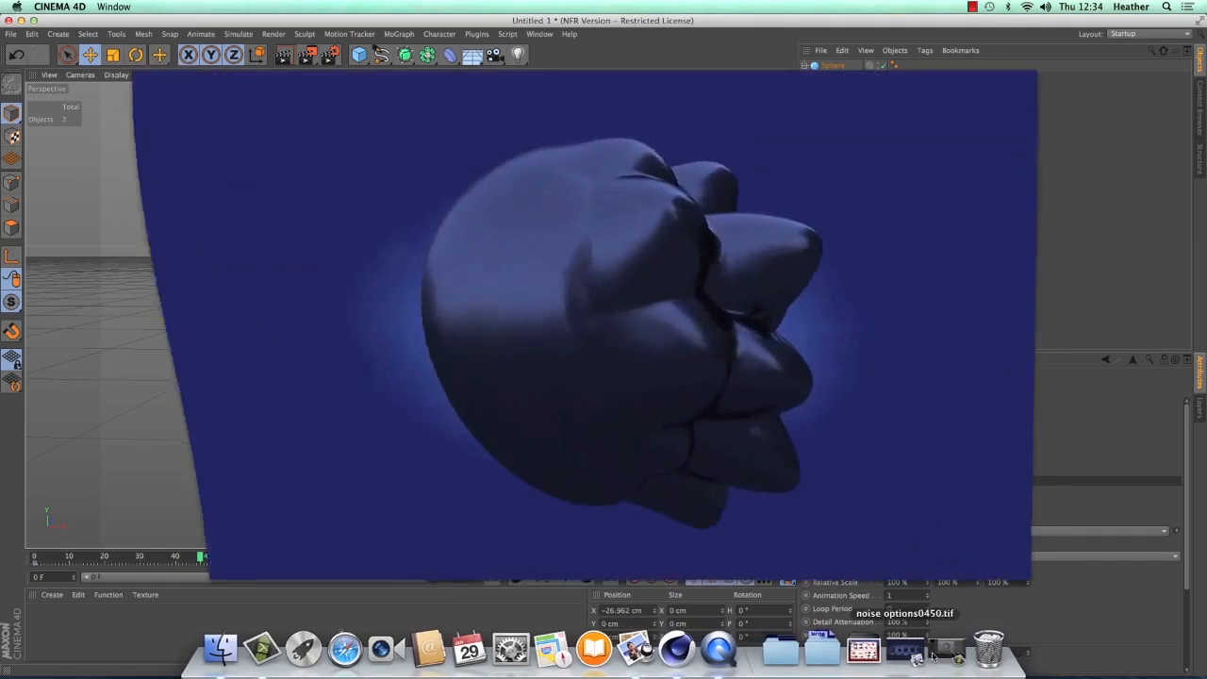
pyautogui.click(585, 505)
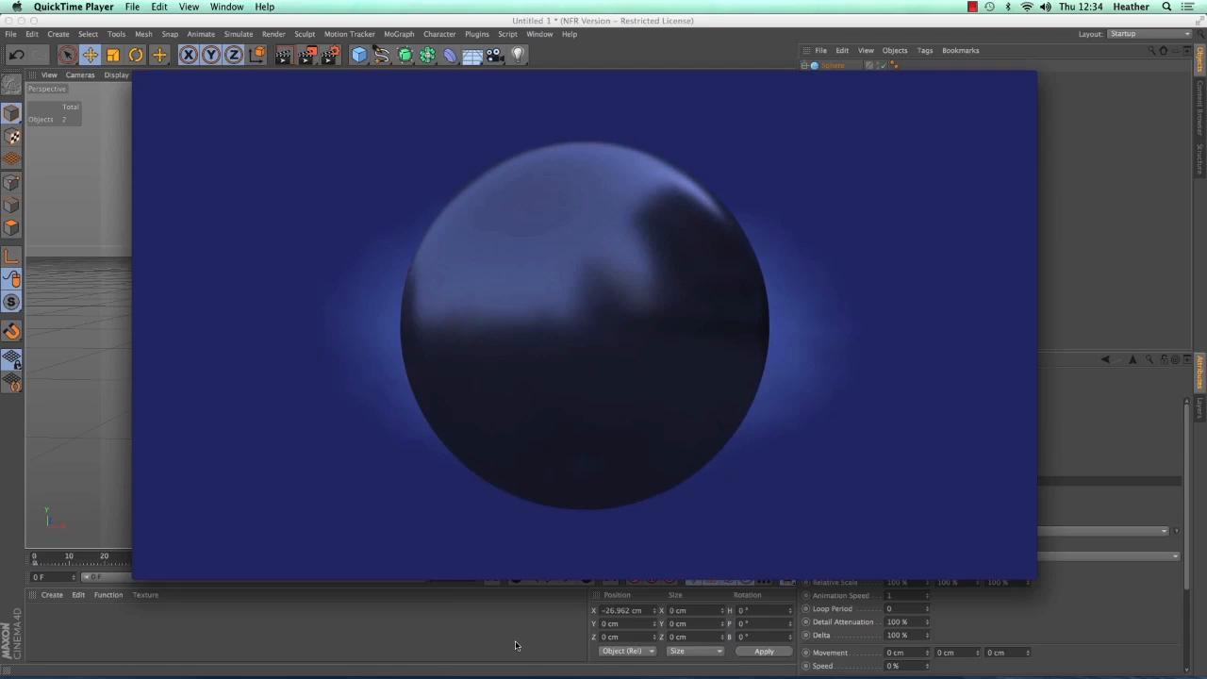
pyautogui.click(585, 504)
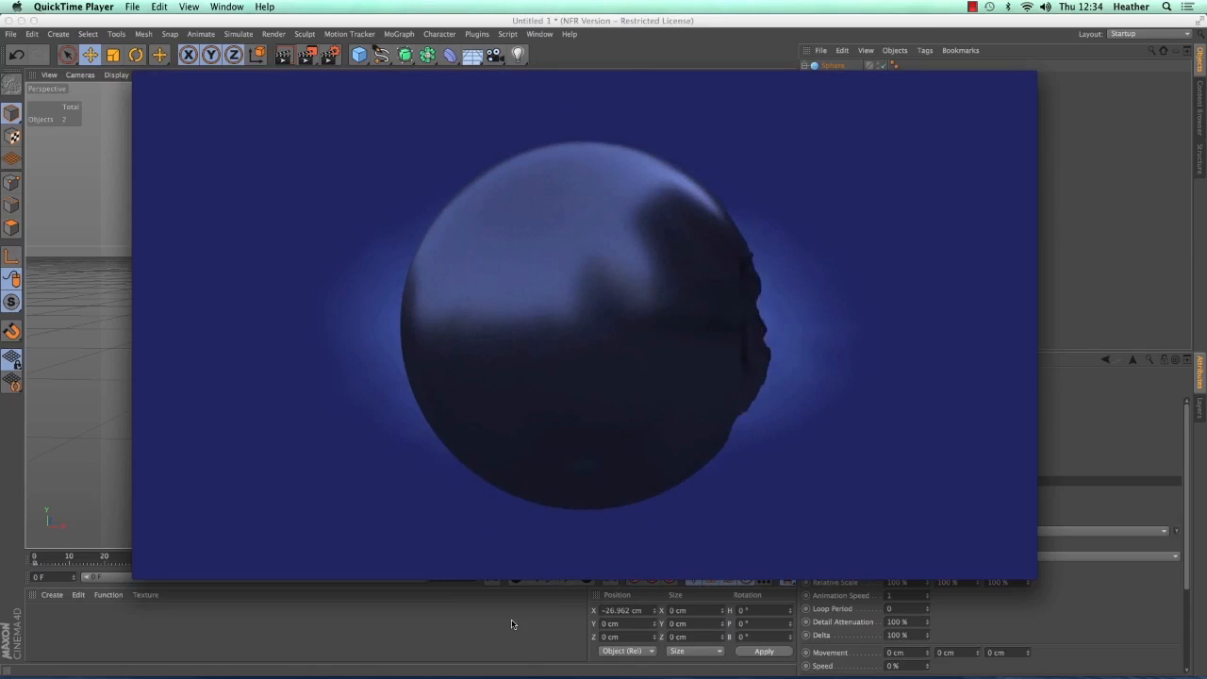
pyautogui.moveTo(917, 659)
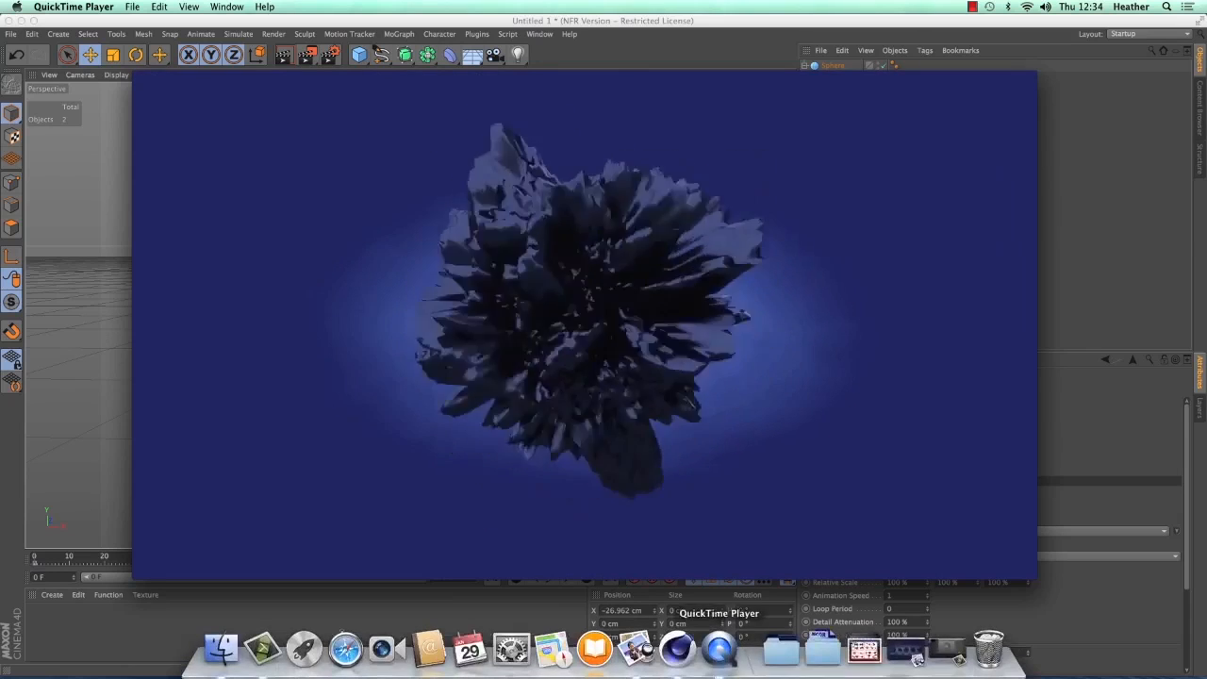
pyautogui.click(911, 653)
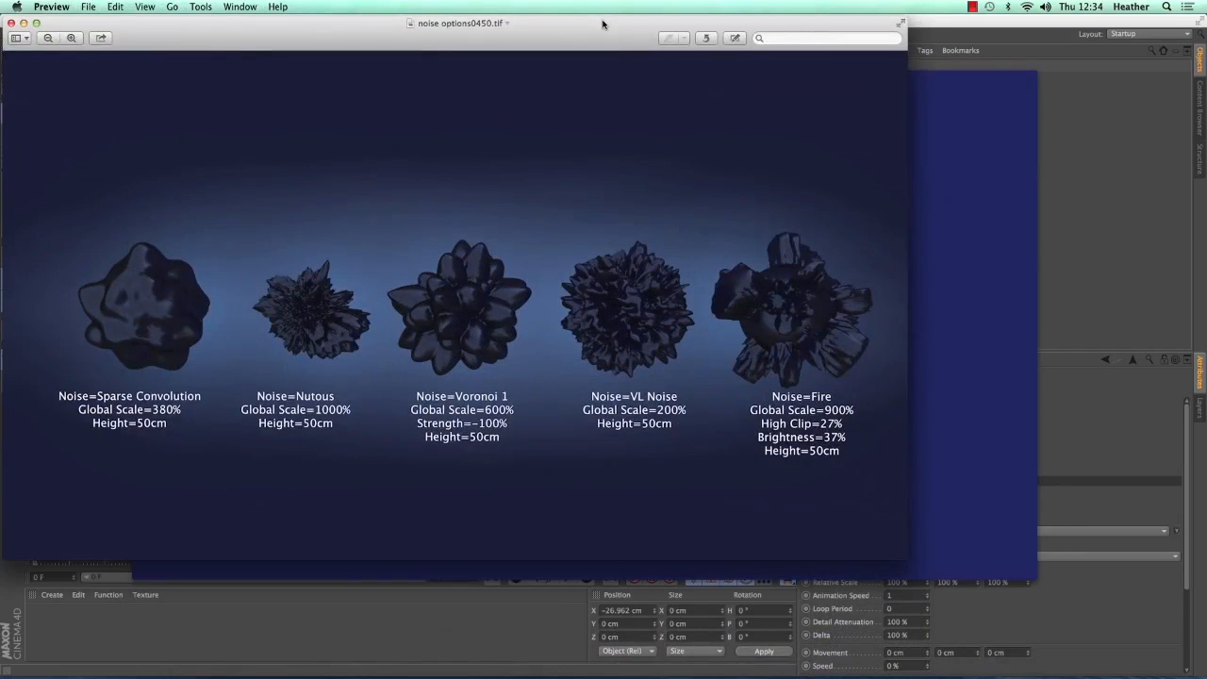
pyautogui.moveTo(603, 23); pyautogui.dragTo(734, 39)
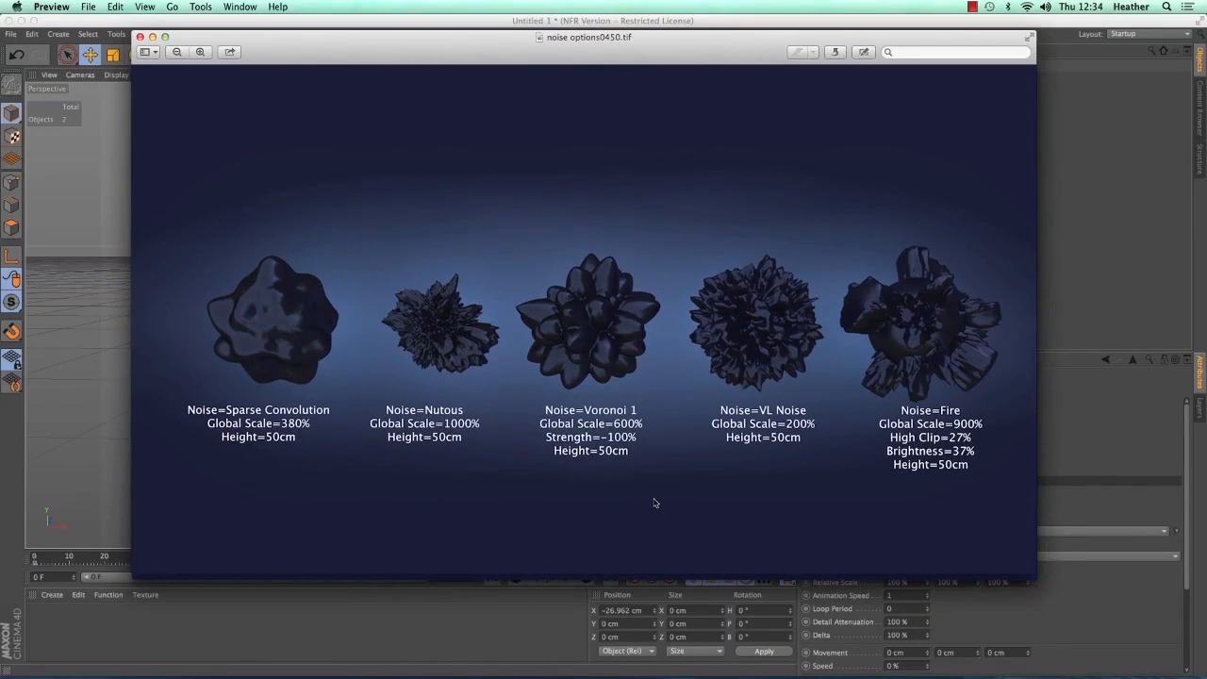